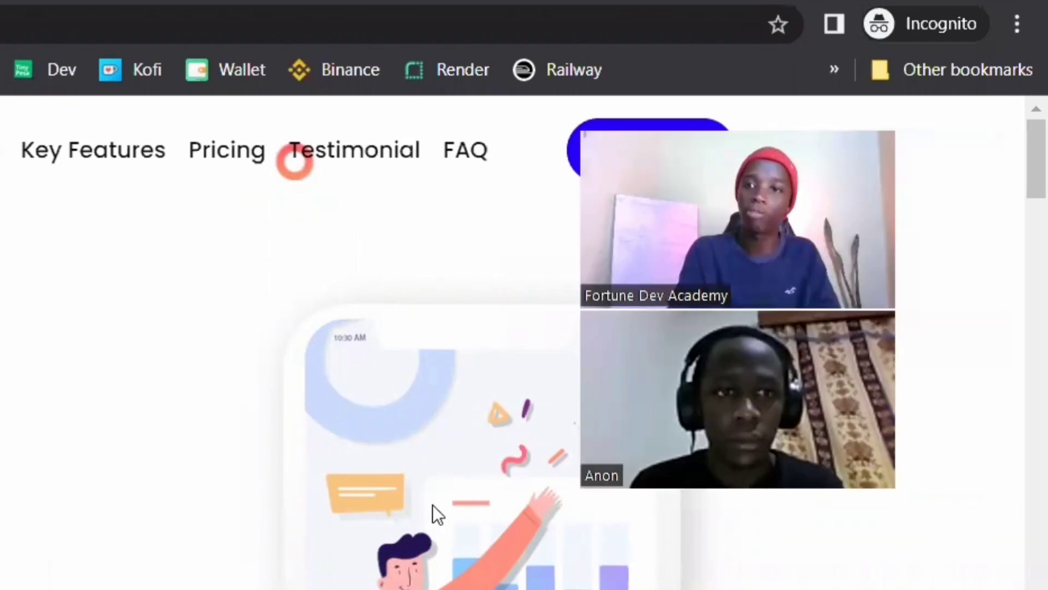
{"action": "left_click_drag", "start_coordinate": [1033, 199], "coordinate": [1034, 225]}
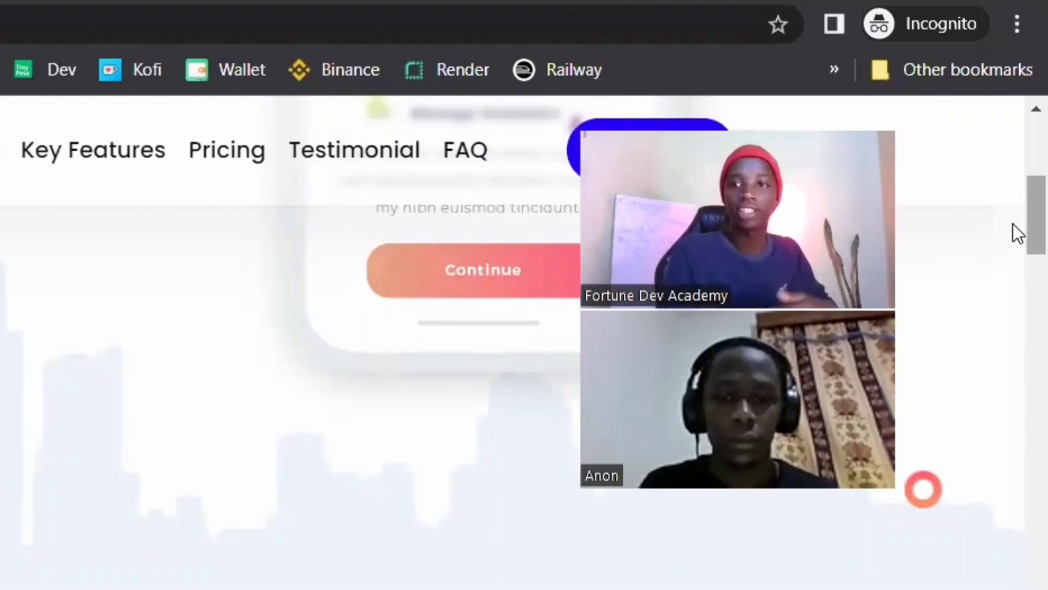
{"action": "left_click_drag", "start_coordinate": [1033, 232], "coordinate": [1033, 360]}
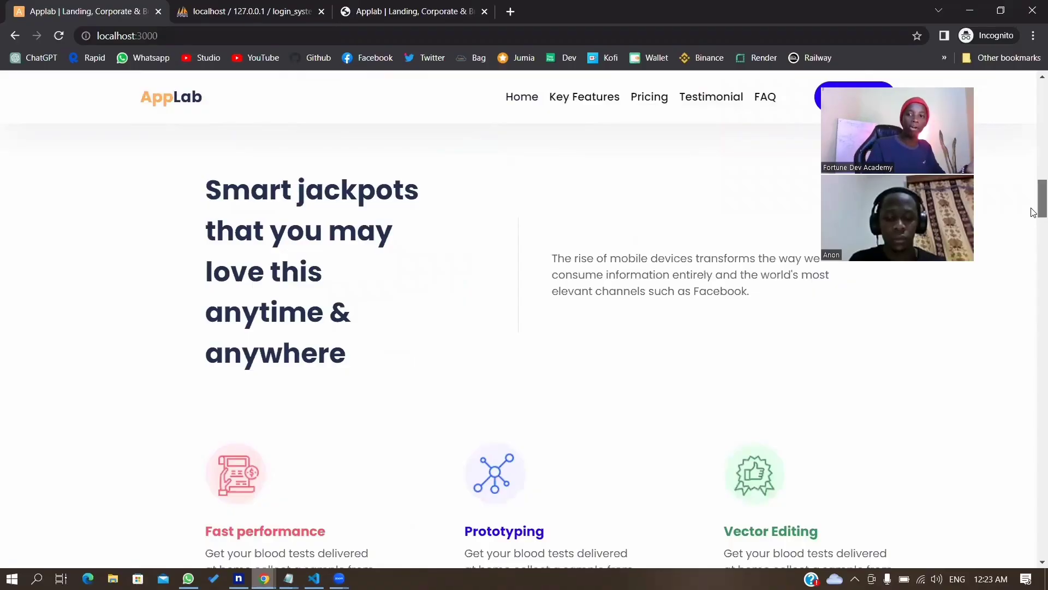
{"action": "left_click_drag", "start_coordinate": [1034, 197], "coordinate": [1033, 492]}
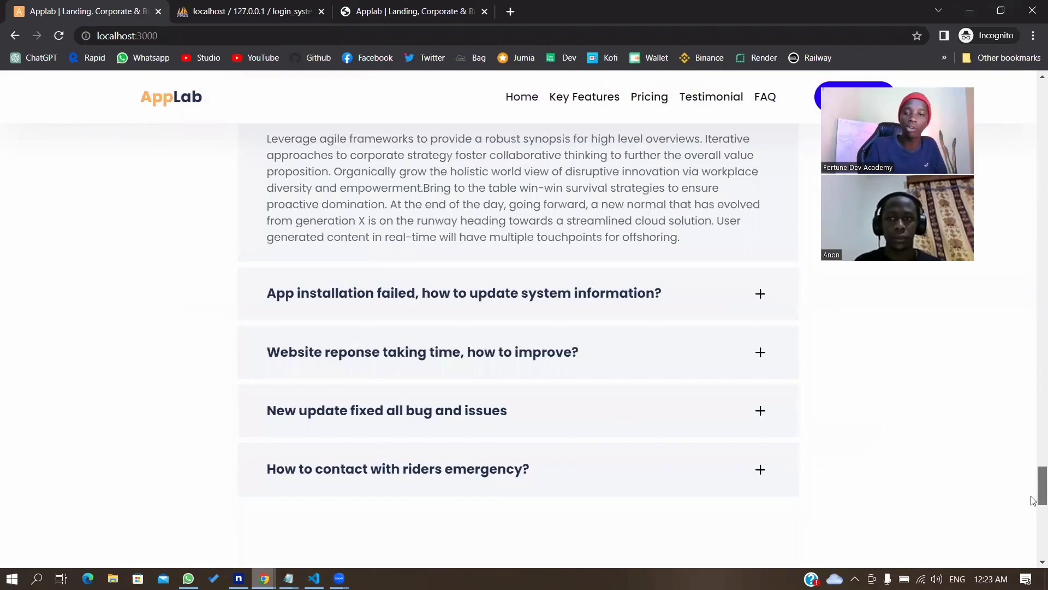
{"action": "left_click_drag", "start_coordinate": [1033, 419], "coordinate": [1038, 312]}
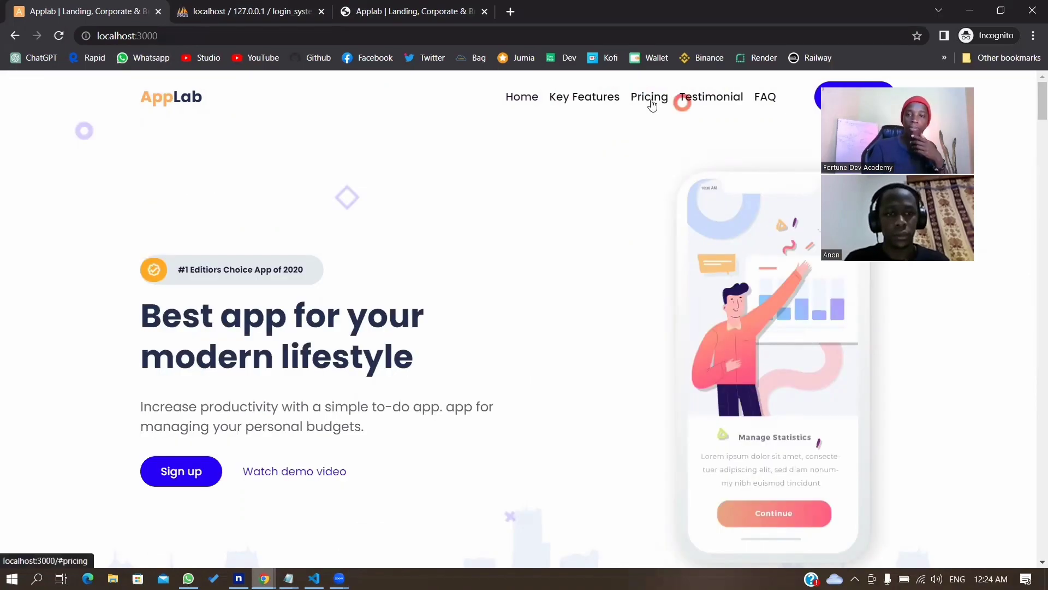
Browse the two KSH pricing plans and try Get started on Business Class.
{"action": "left_click", "coordinate": [650, 97]}
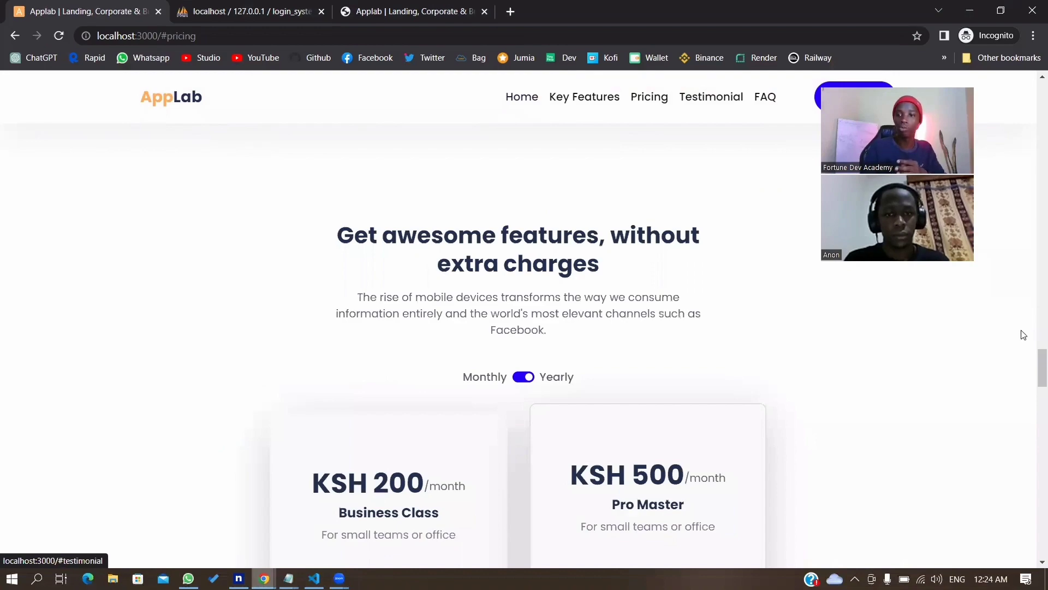
{"action": "left_click_drag", "start_coordinate": [1032, 357], "coordinate": [1032, 380]}
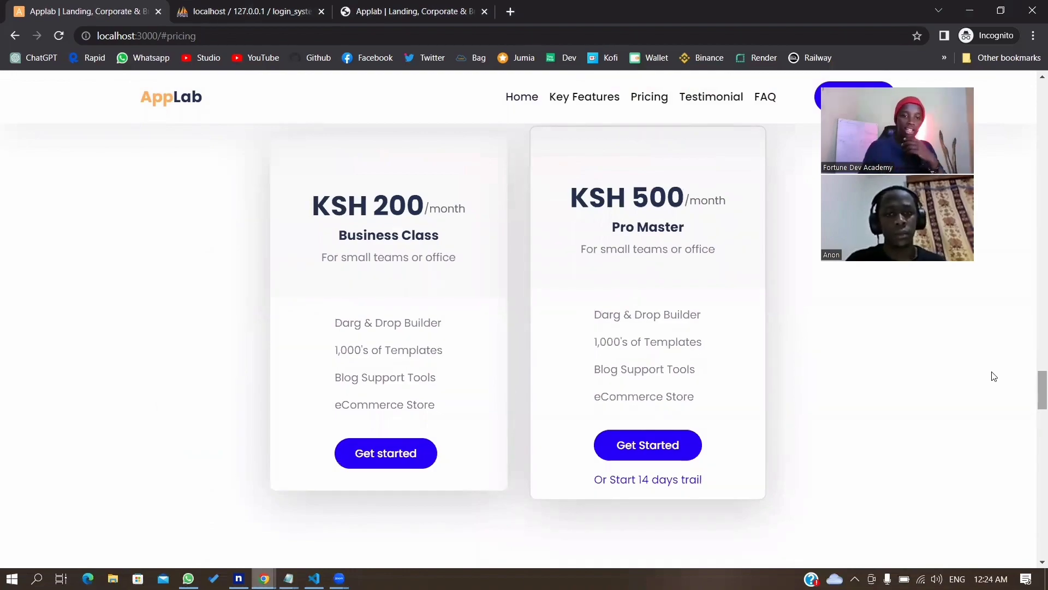
{"action": "left_click", "coordinate": [413, 452]}
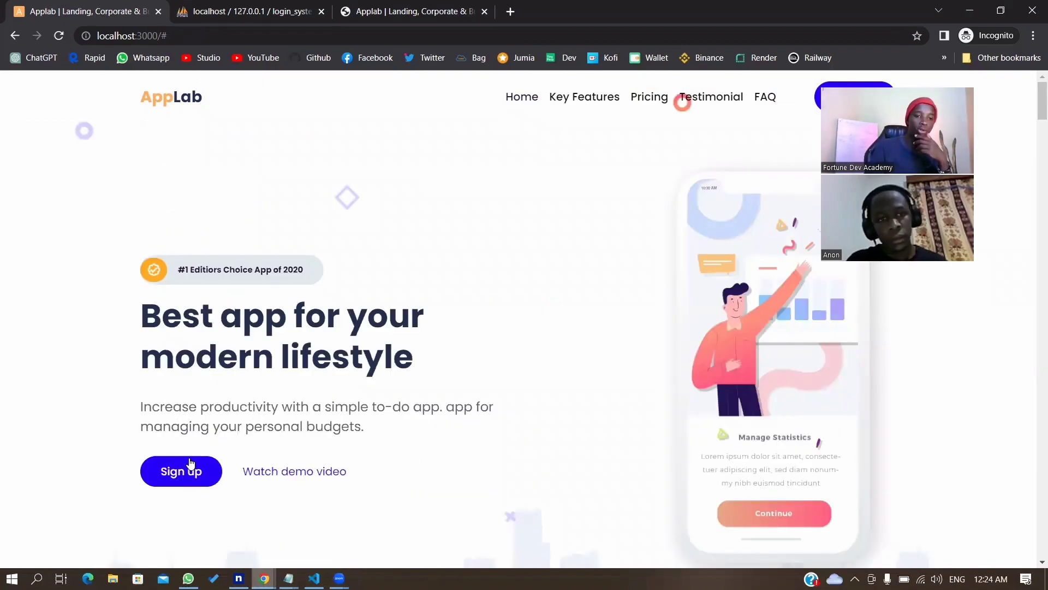
Register name Fred, username Testfred, with a password entered and confirmed.
{"action": "left_click", "coordinate": [187, 472]}
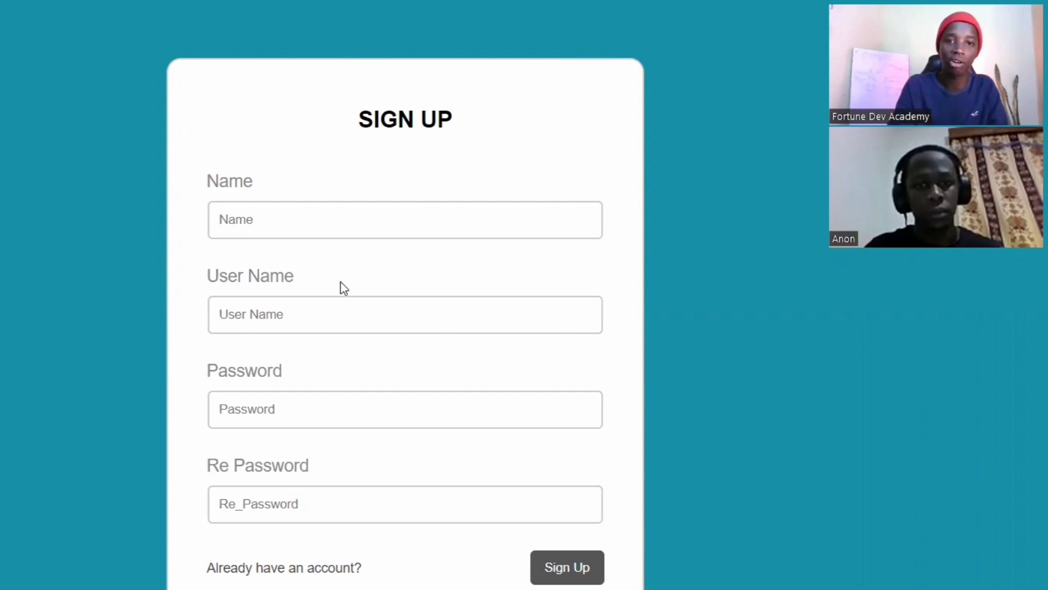
{"action": "left_click", "coordinate": [384, 215]}
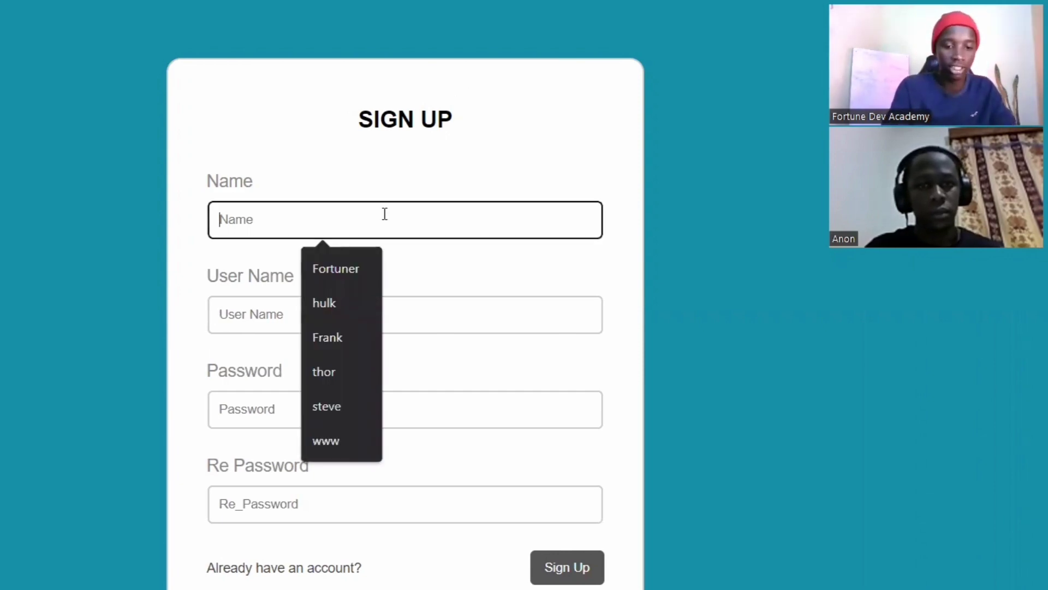
{"action": "type", "text": "Y"}
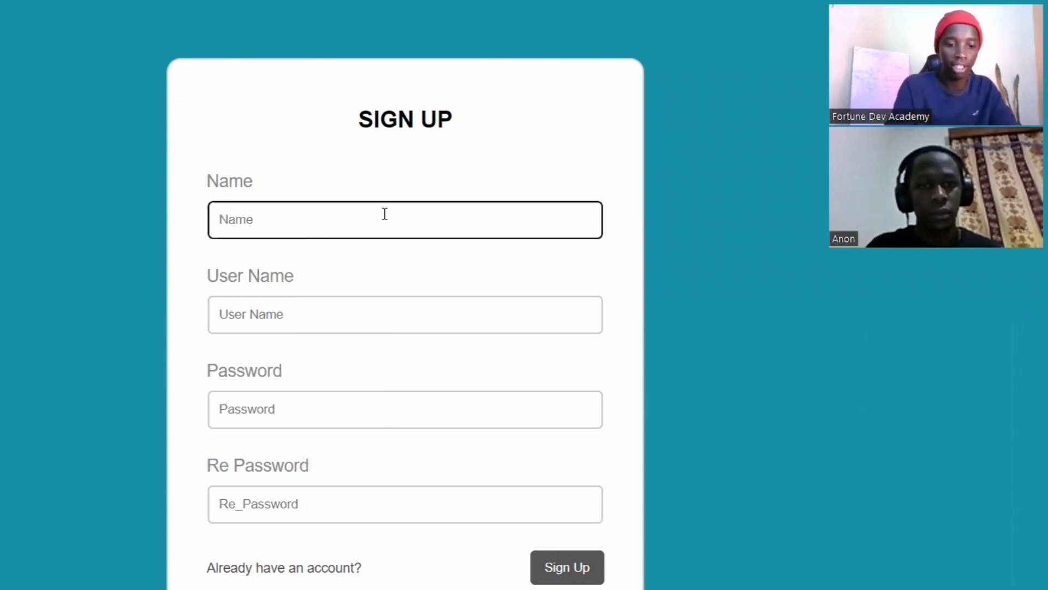
{"action": "type", "text": "red"}
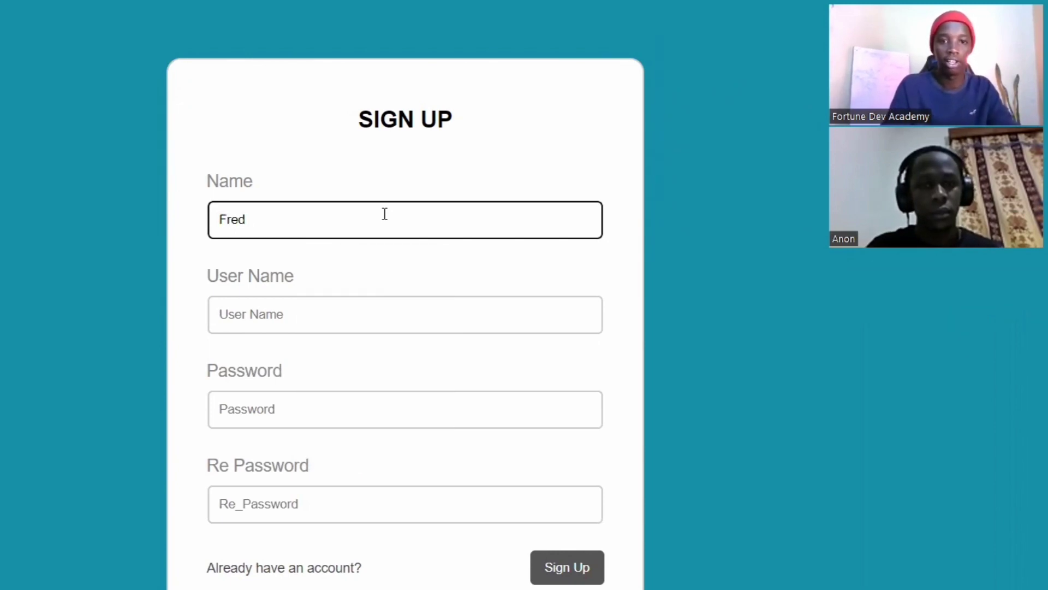
{"action": "left_click", "coordinate": [300, 316]}
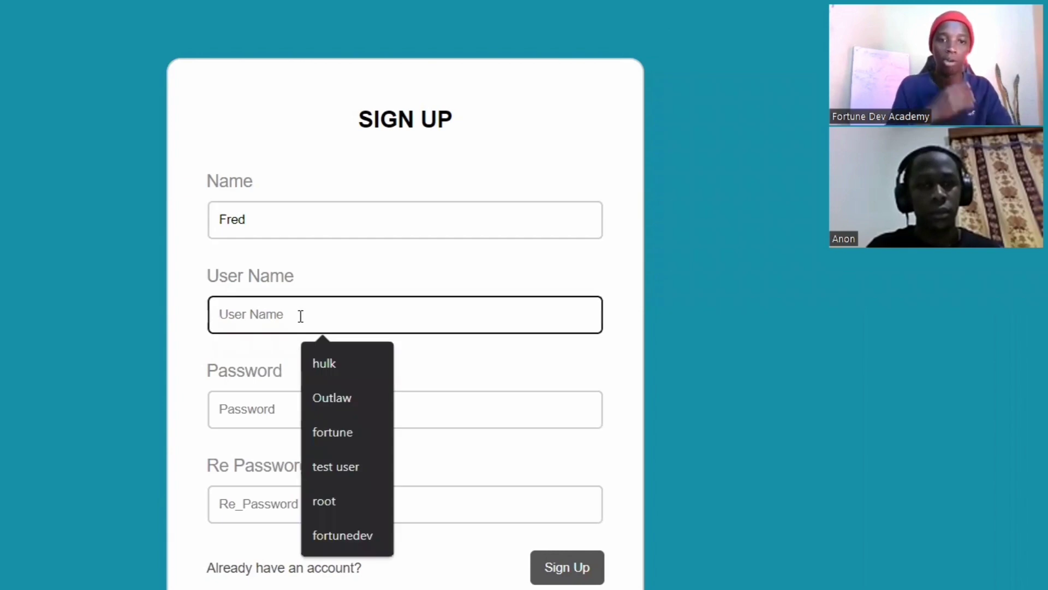
{"action": "type", "text": "Test"}
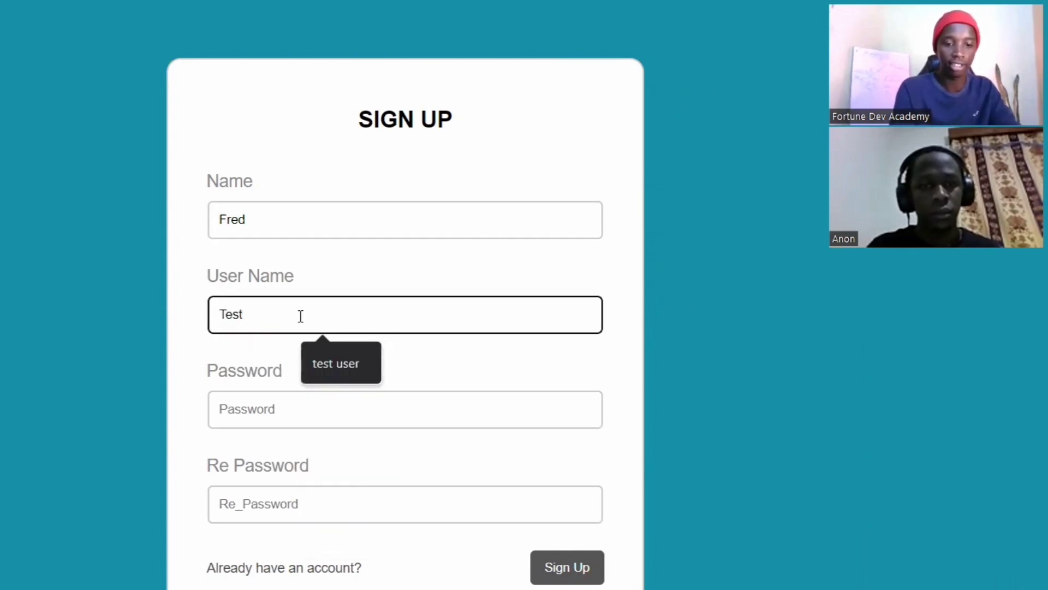
{"action": "type", "text": "fred"}
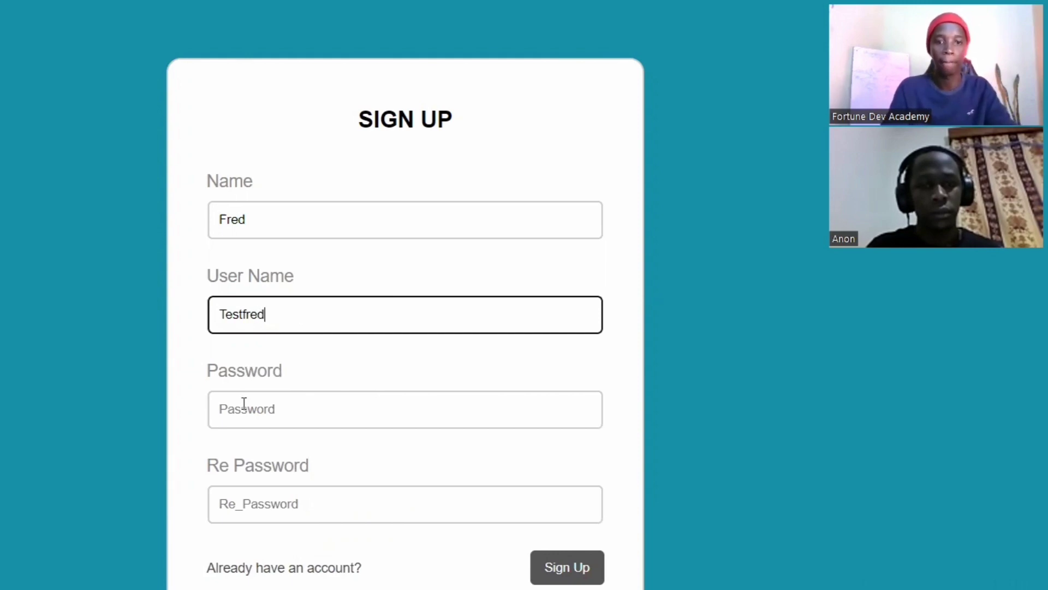
{"action": "left_click", "coordinate": [243, 404]}
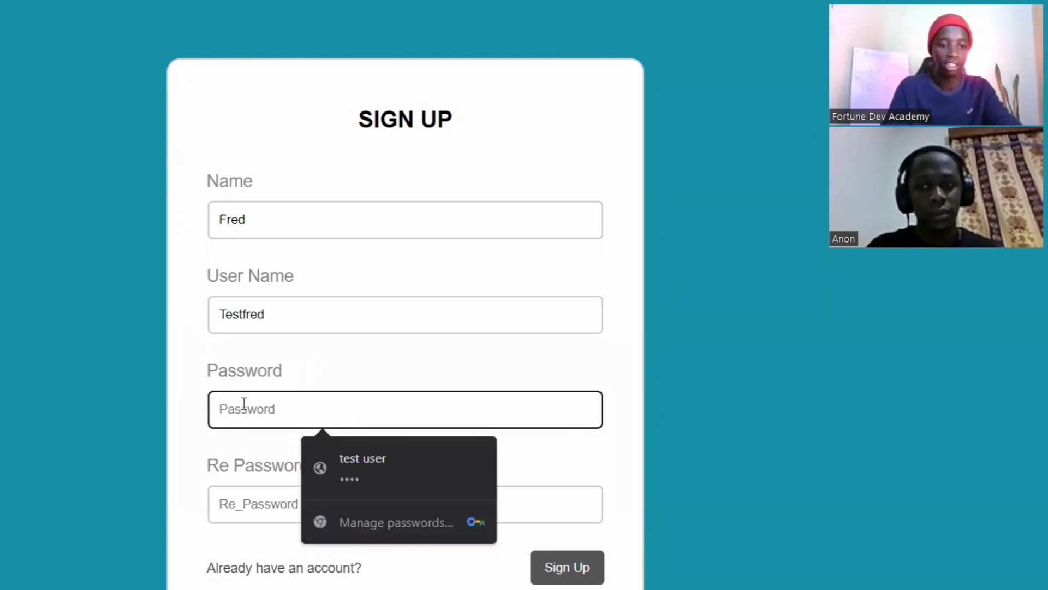
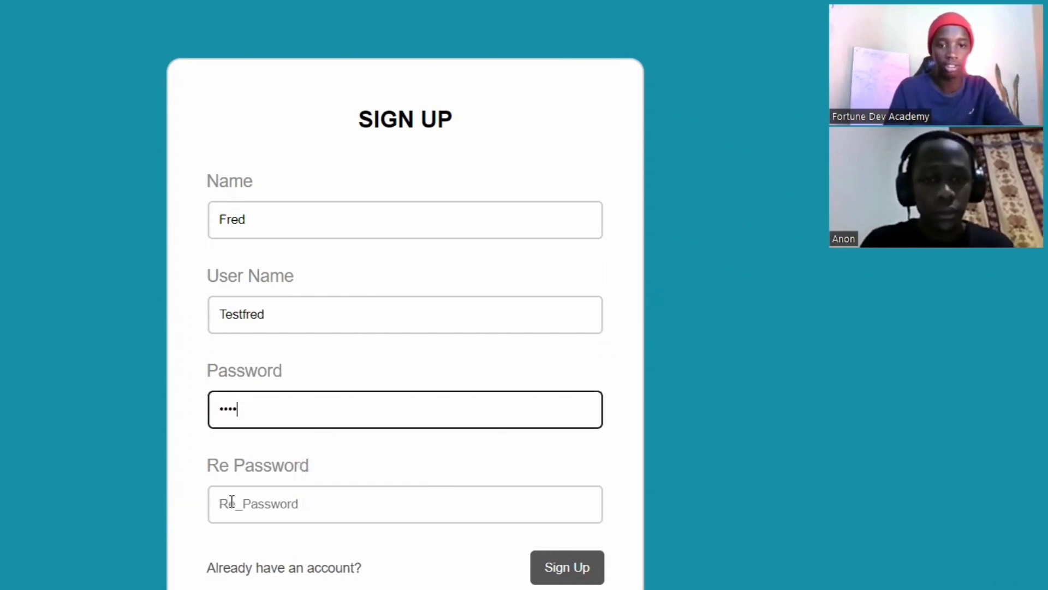
{"action": "left_click", "coordinate": [231, 500]}
{"action": "type", "text": "1"}
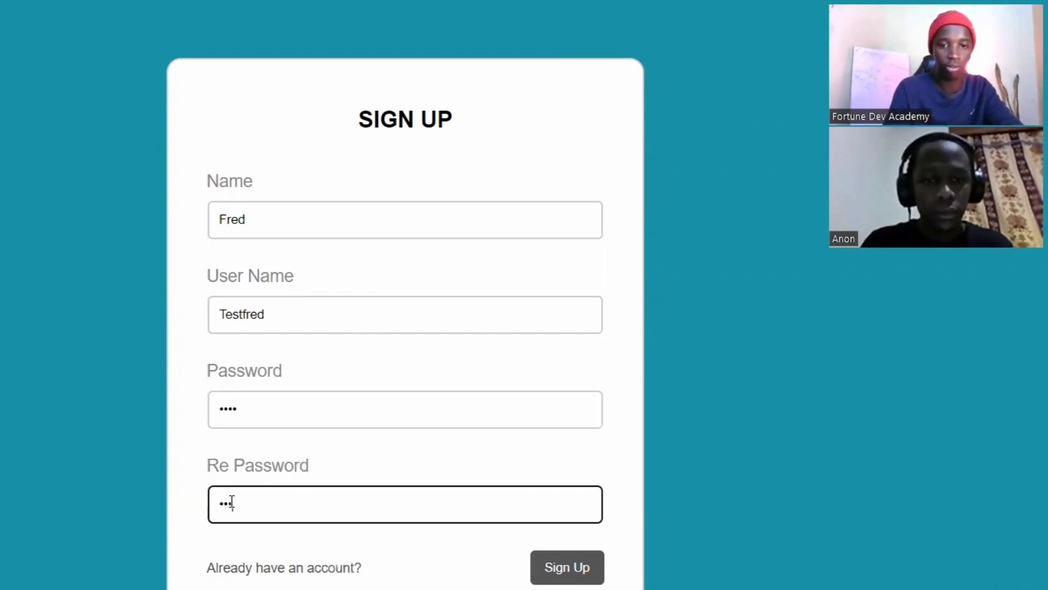
{"action": "left_click", "coordinate": [567, 567]}
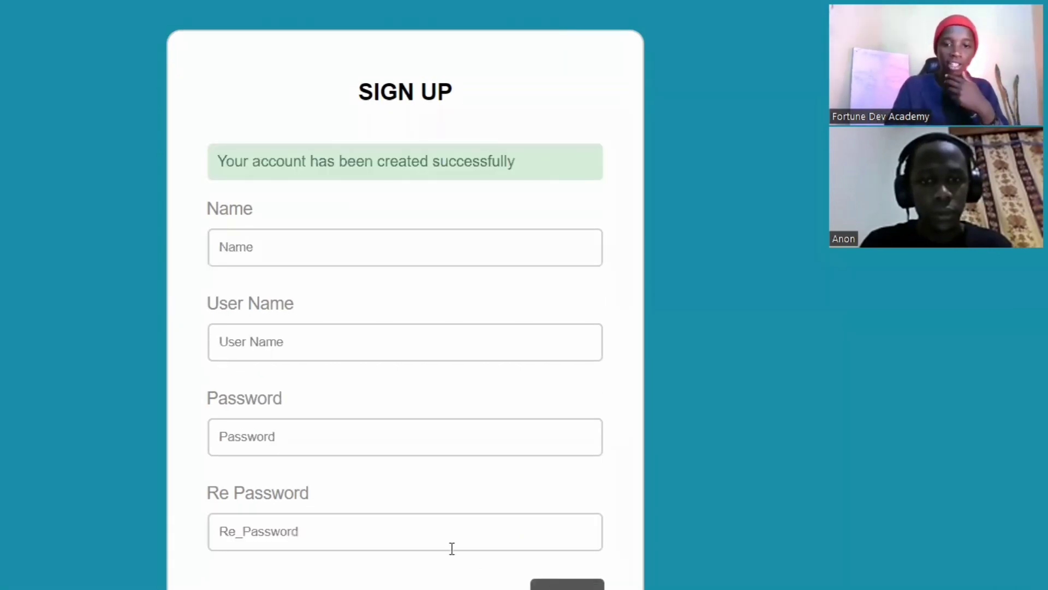
Log in as Testfred with username and password from the login page.
{"action": "left_click", "coordinate": [320, 586]}
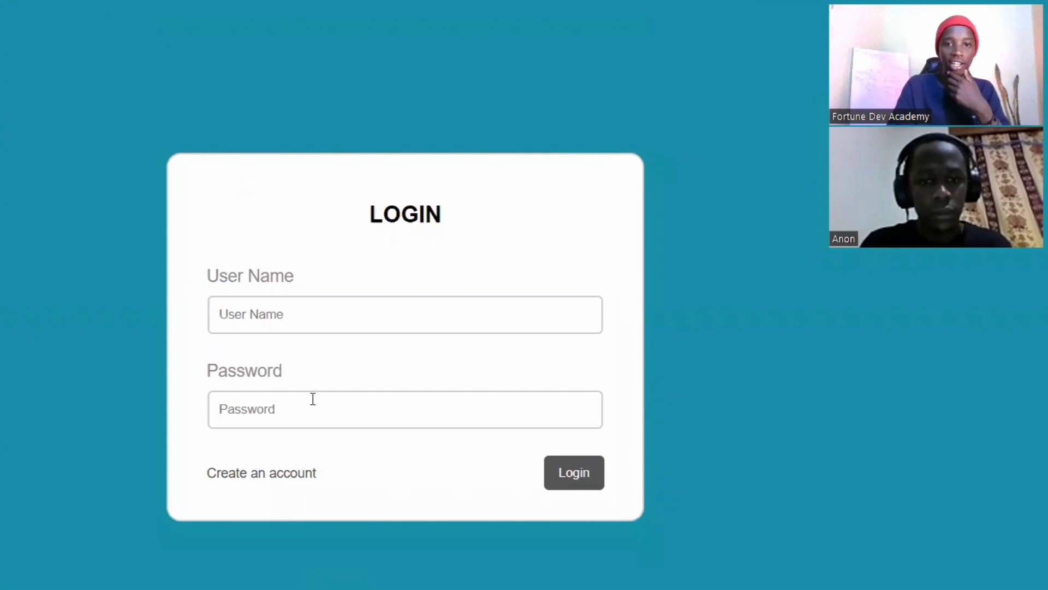
{"action": "left_click", "coordinate": [321, 322]}
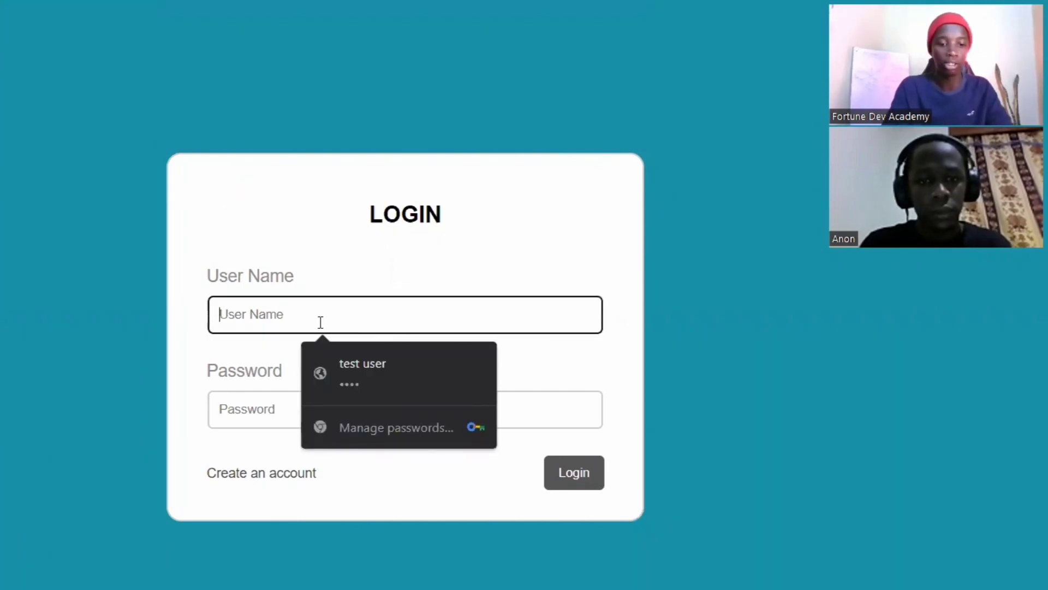
{"action": "type", "text": "Test"}
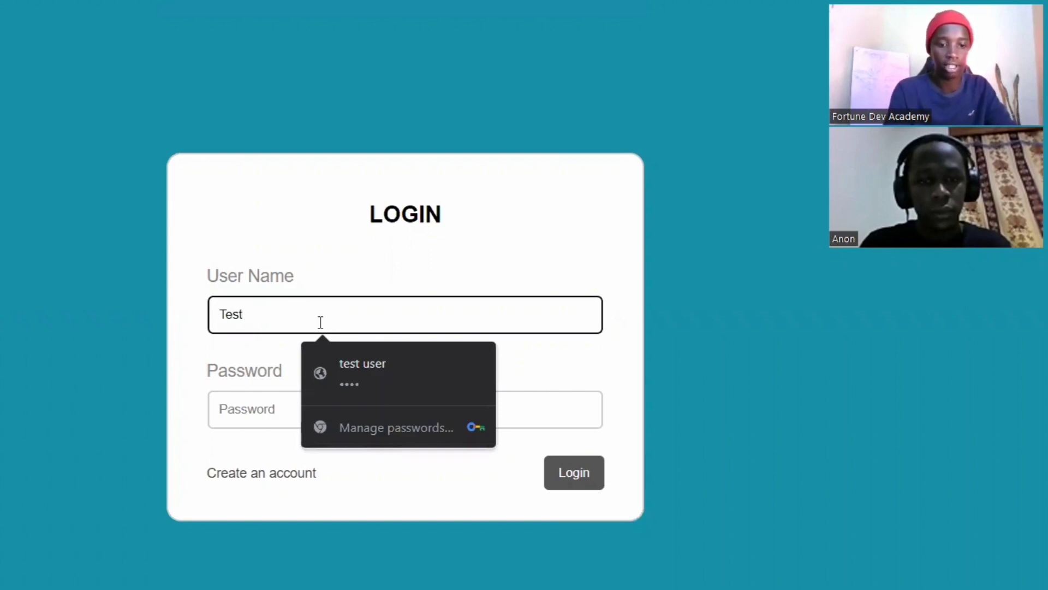
{"action": "type", "text": "fr"}
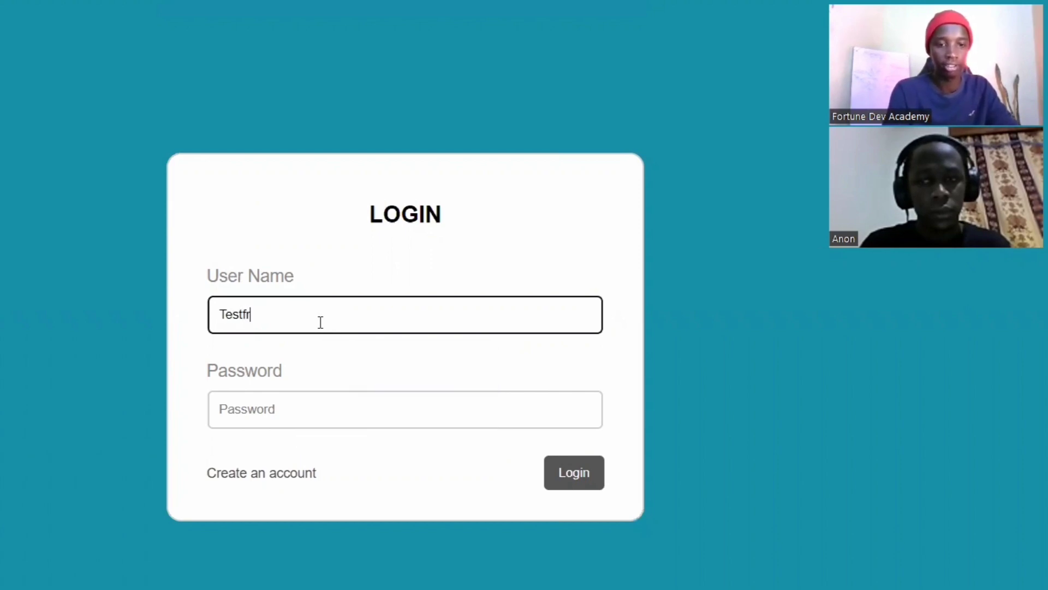
{"action": "type", "text": "fred"}
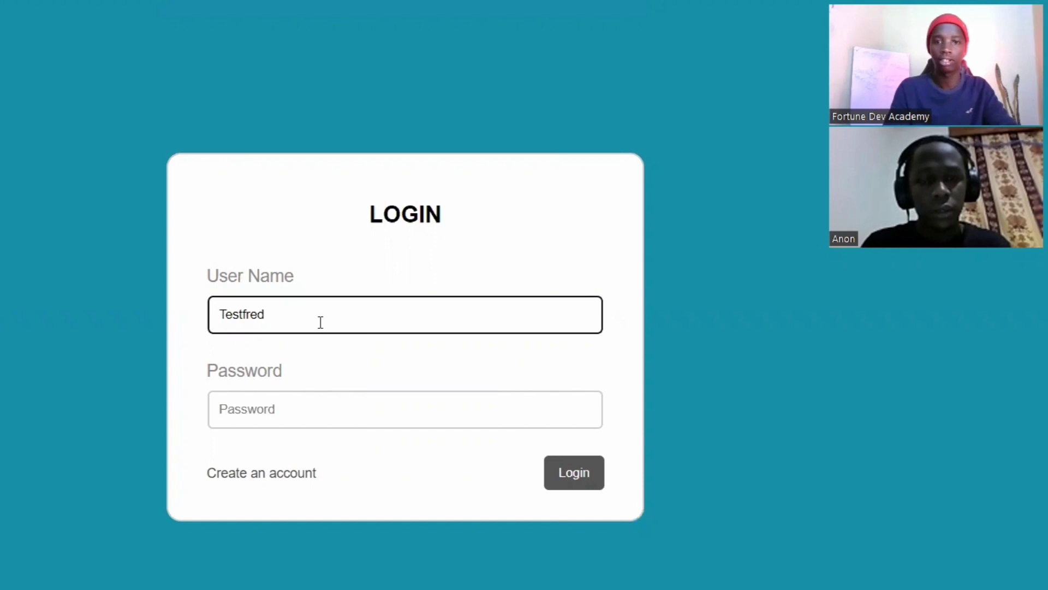
{"action": "left_click", "coordinate": [244, 409]}
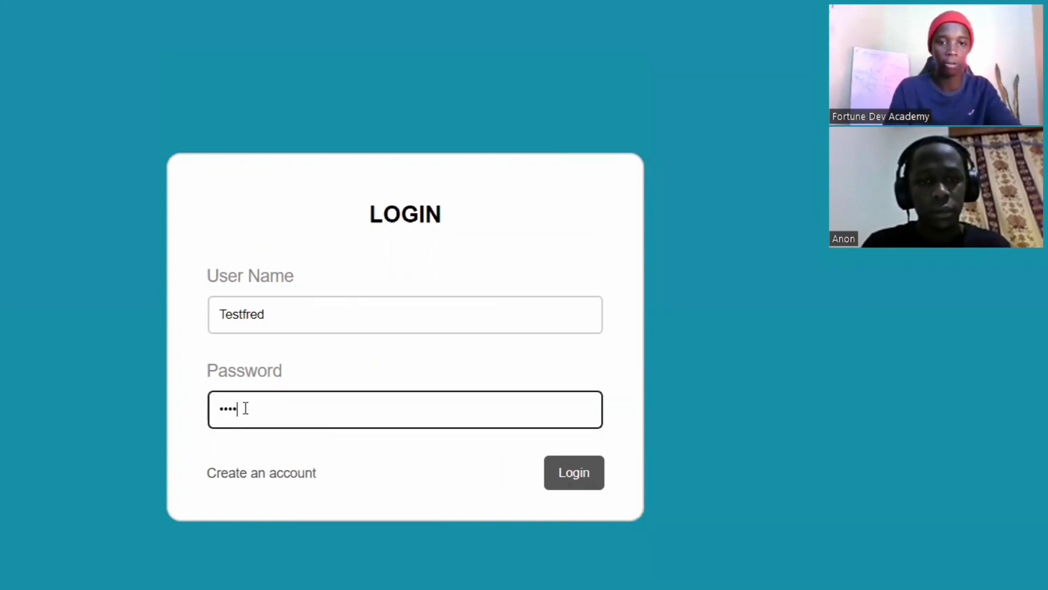
{"action": "left_click", "coordinate": [573, 472]}
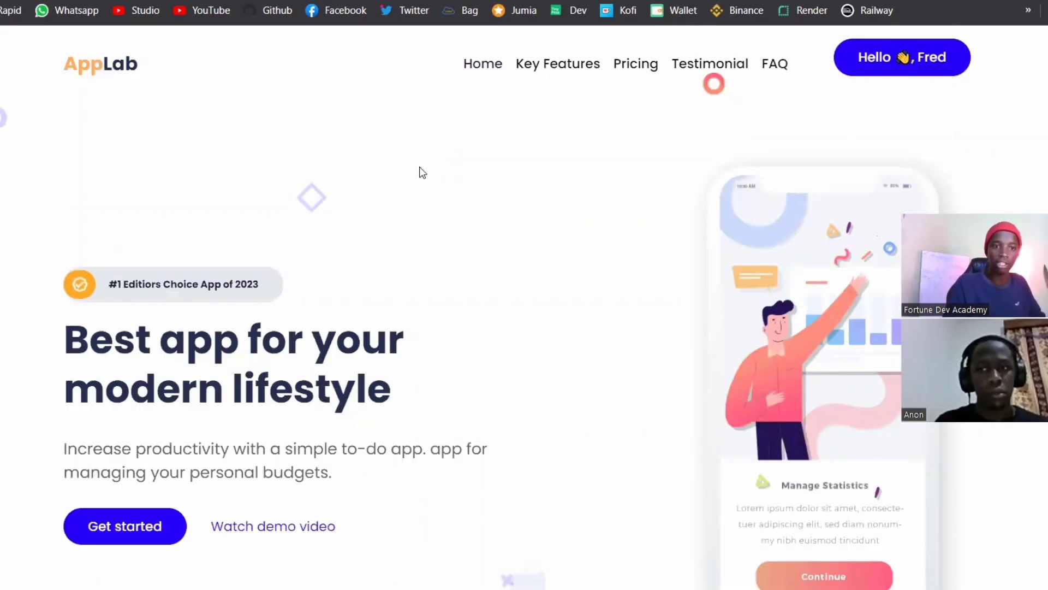
{"action": "left_click", "coordinate": [635, 63]}
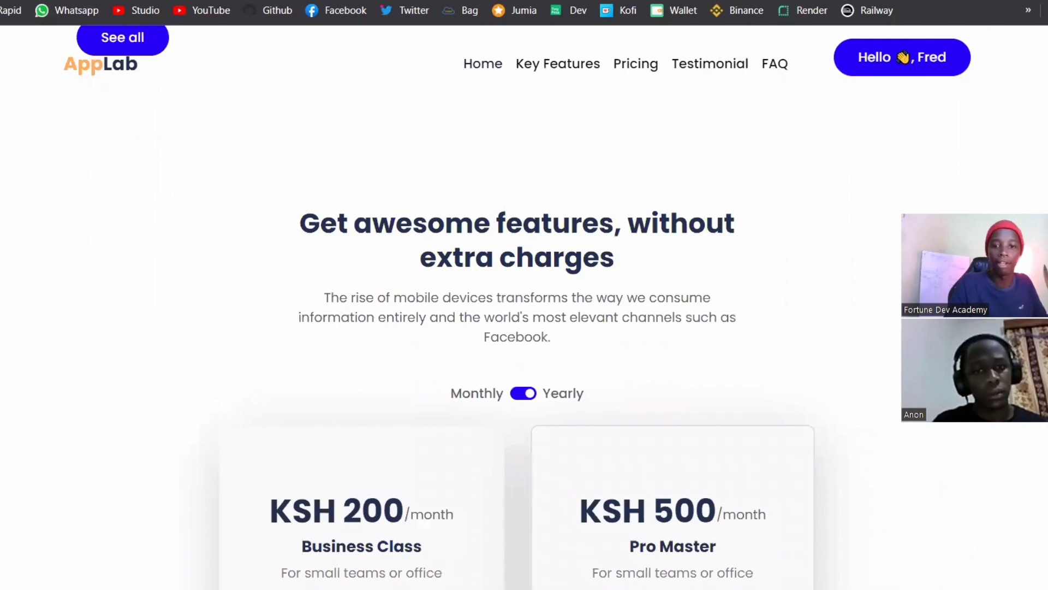
{"action": "scroll", "coordinate": [525, 328], "scroll_direction": "down", "scroll_amount": 6}
{"action": "scroll", "coordinate": [524, 327], "scroll_direction": "up", "scroll_amount": 3}
{"action": "scroll", "coordinate": [525, 328], "scroll_direction": "down", "scroll_amount": 2}
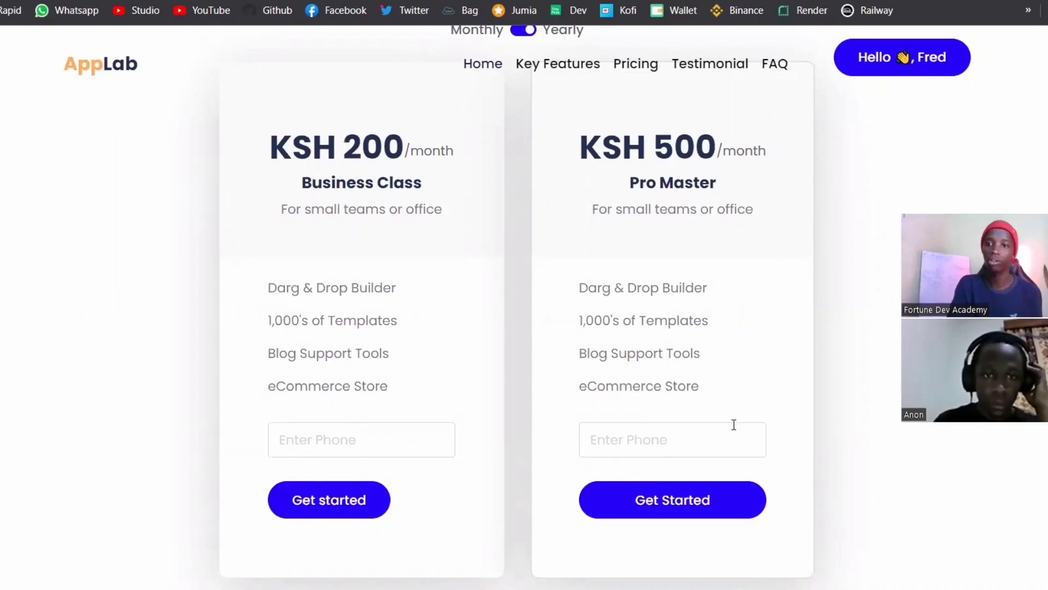
{"action": "left_click", "coordinate": [655, 440]}
{"action": "left_click", "coordinate": [565, 406]}
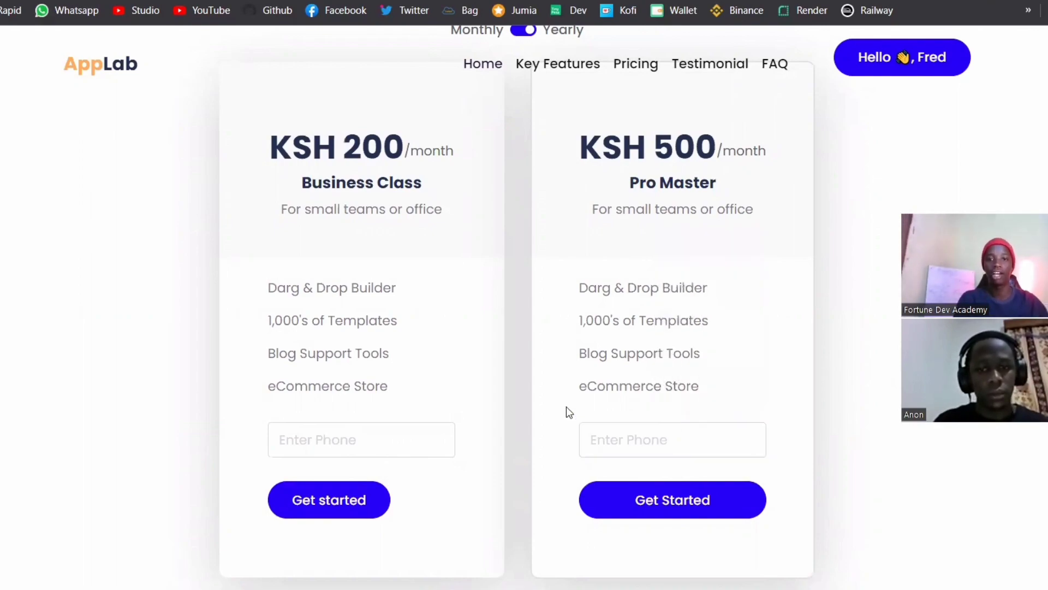
{"action": "left_click", "coordinate": [603, 440]}
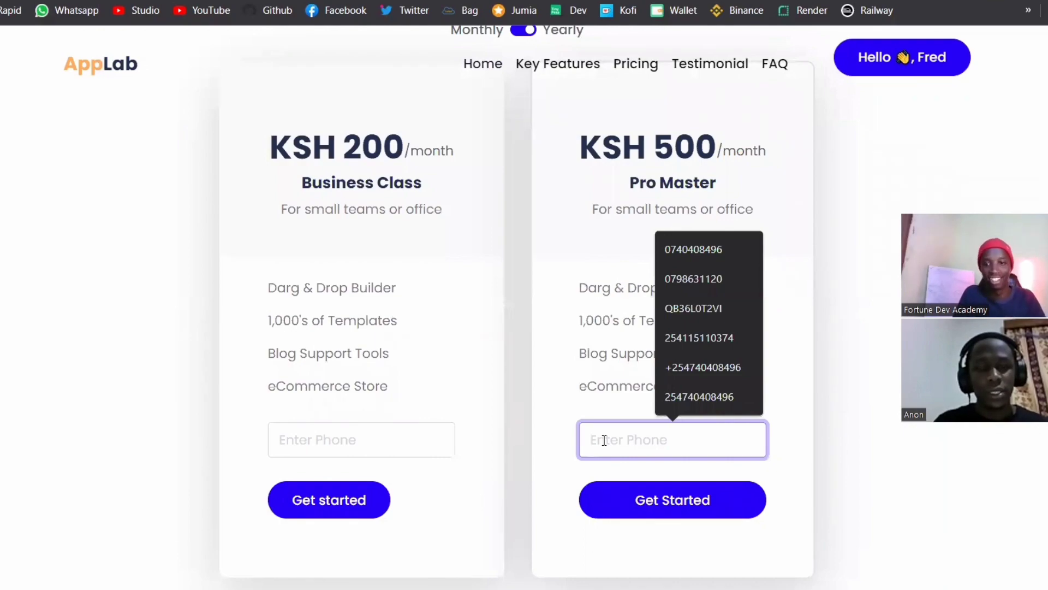
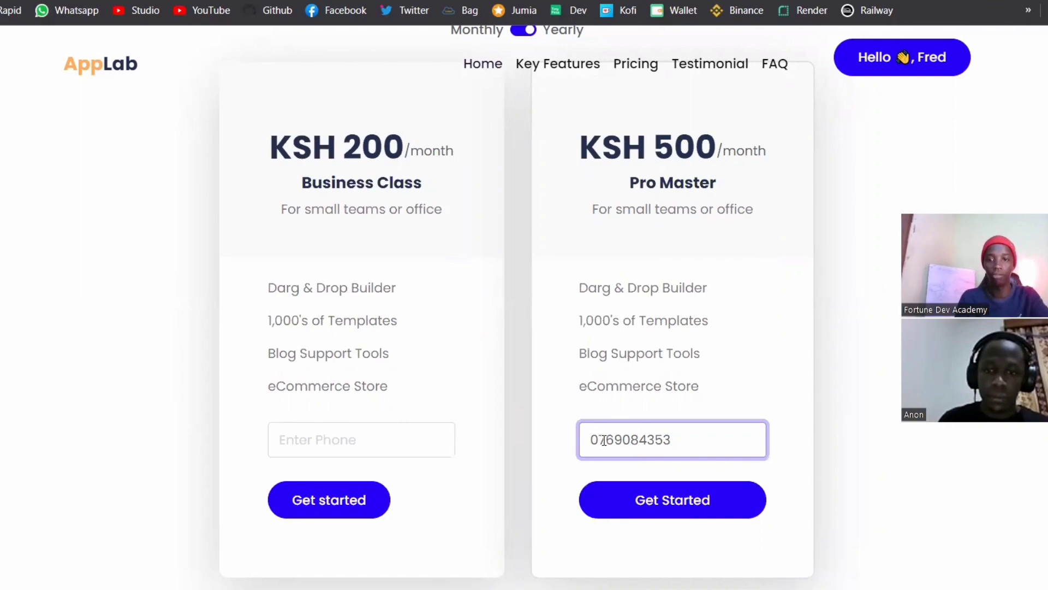
{"action": "left_click", "coordinate": [642, 504]}
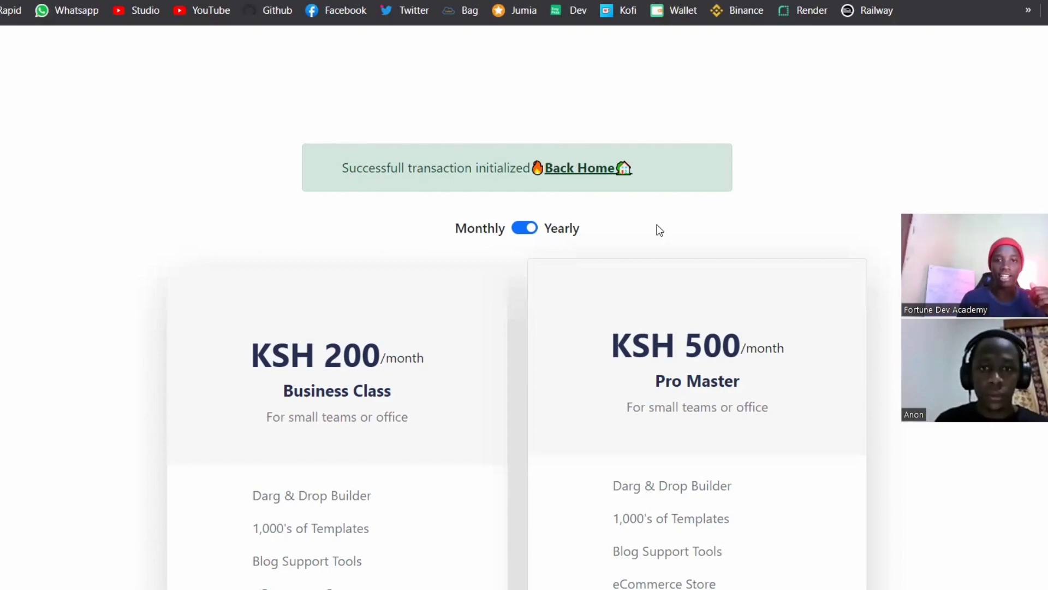
Return home, log out of Testfred, and reach the login form via Sign up.
{"action": "left_click", "coordinate": [586, 171]}
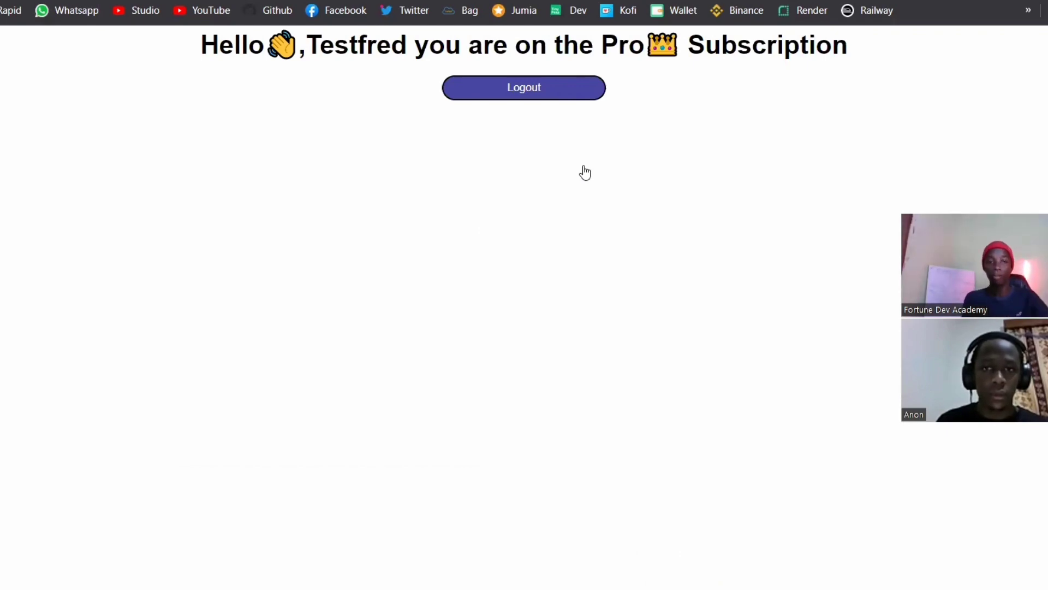
{"action": "left_click", "coordinate": [525, 90]}
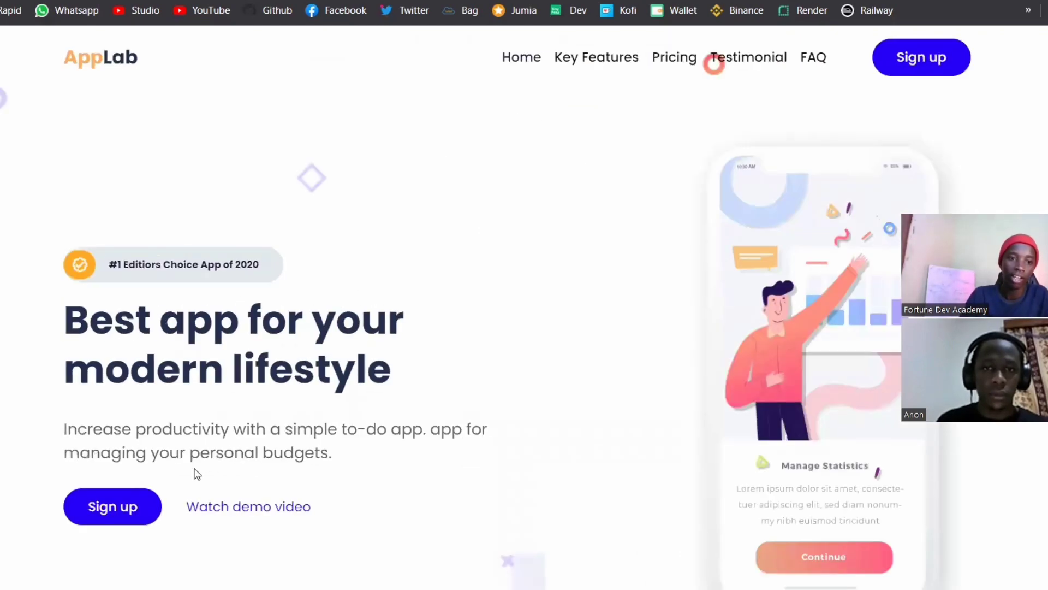
{"action": "left_click", "coordinate": [118, 509]}
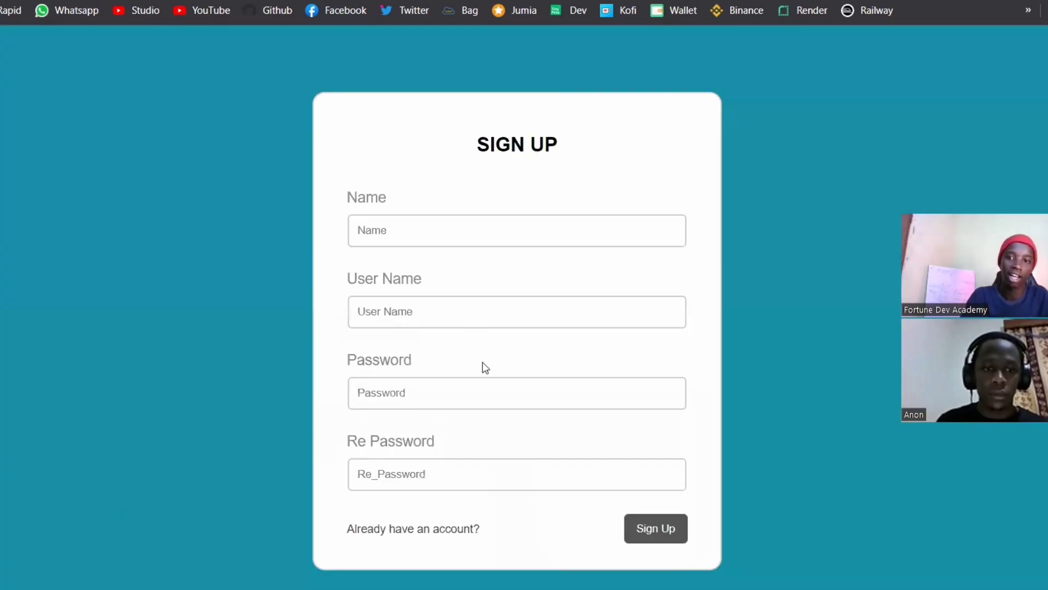
{"action": "left_click", "coordinate": [435, 528]}
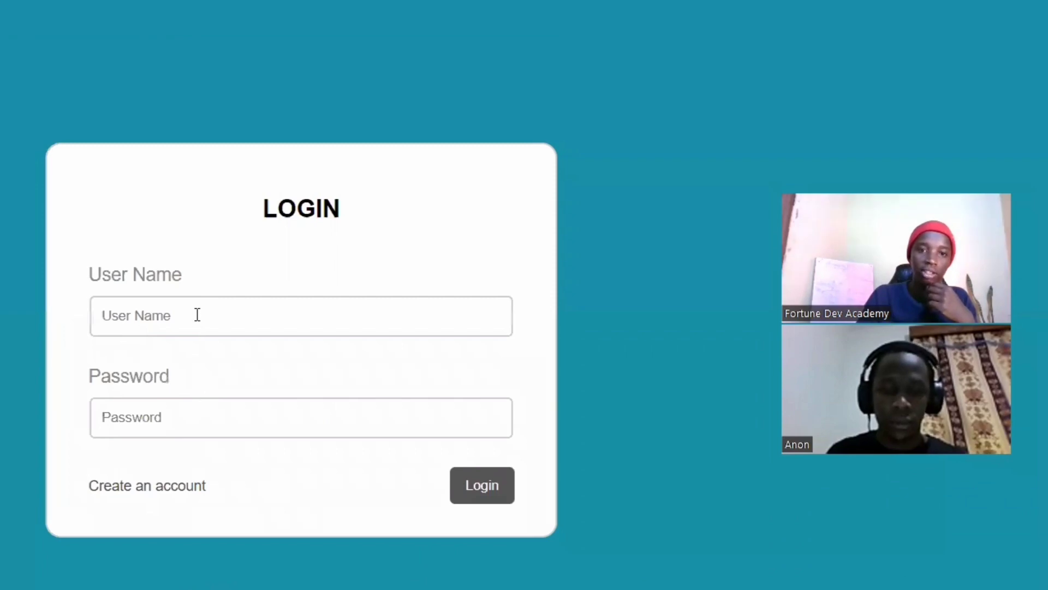
Log in with the autofilled test user credentials, then open a private window.
{"action": "left_click", "coordinate": [197, 315]}
{"action": "left_click", "coordinate": [255, 368]}
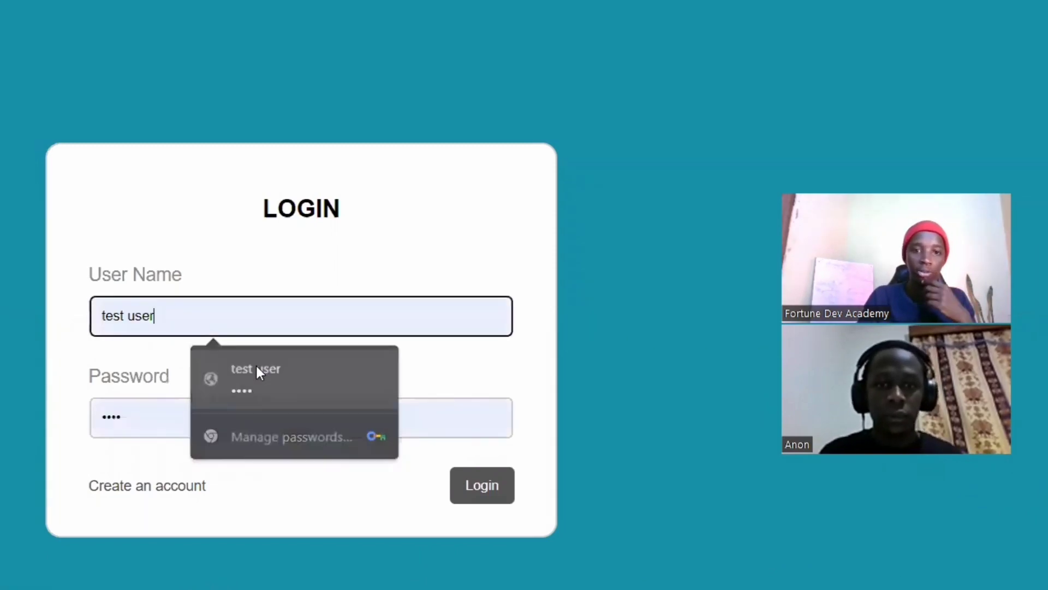
{"action": "left_click", "coordinate": [484, 484]}
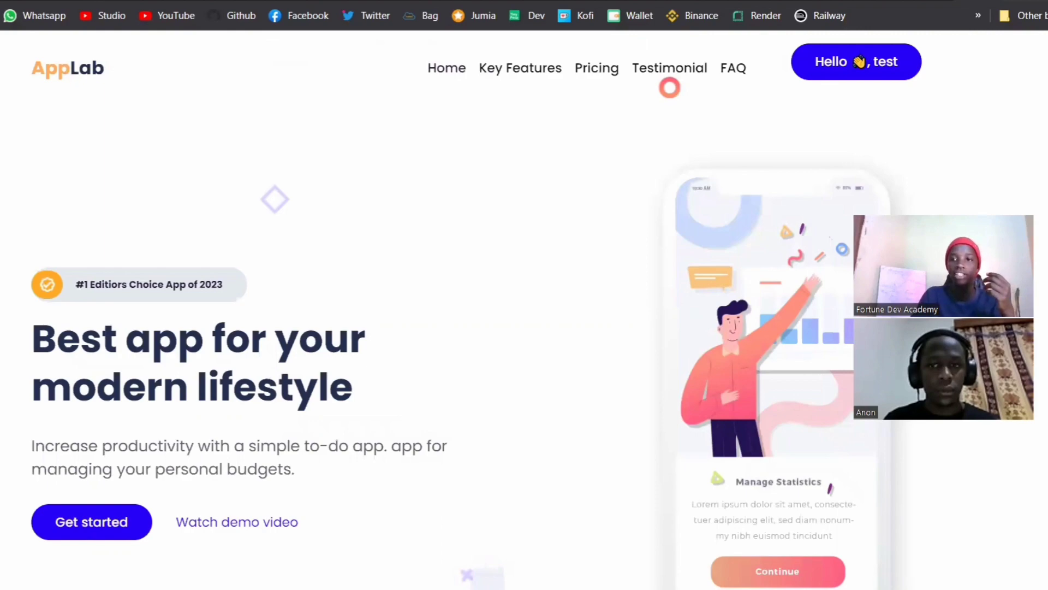
{"action": "scroll", "coordinate": [670, 88], "scroll_direction": "down", "scroll_amount": 6}
{"action": "scroll", "coordinate": [670, 87], "scroll_direction": "down", "scroll_amount": 2}
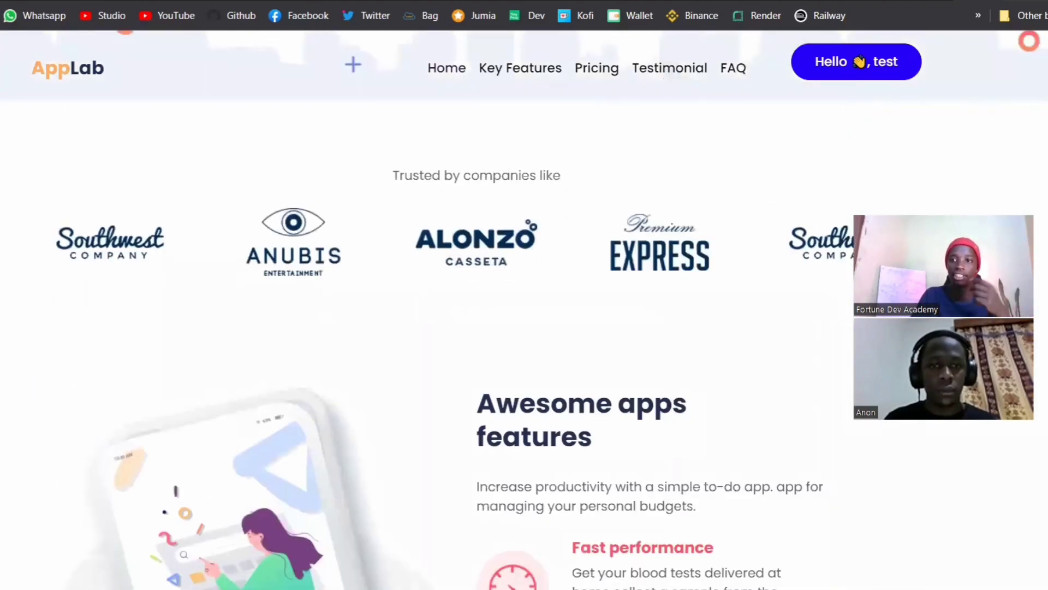
{"action": "scroll", "coordinate": [670, 88], "scroll_direction": "up", "scroll_amount": 8}
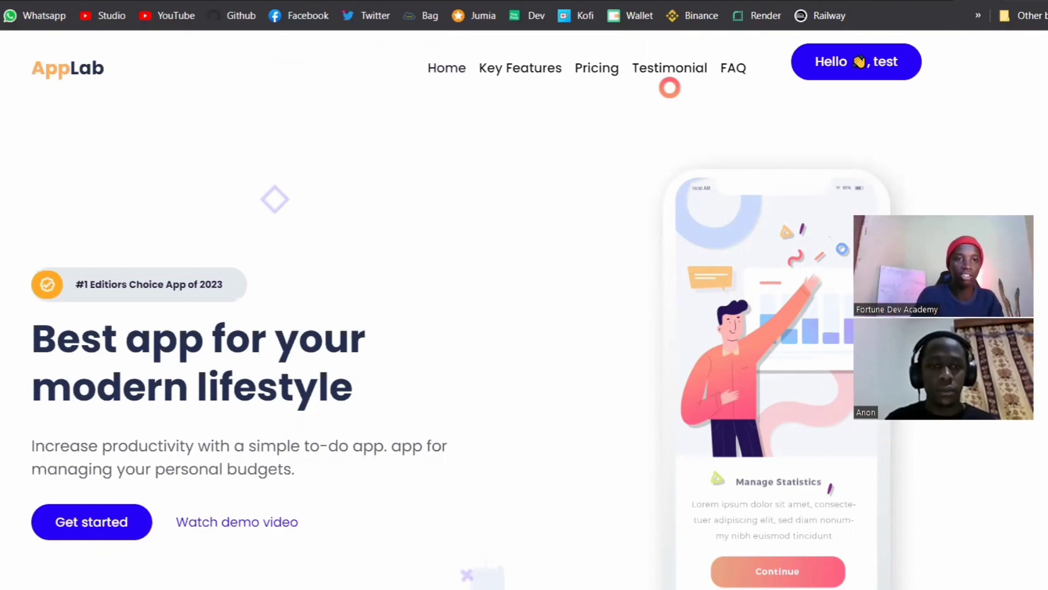
{"action": "key", "text": "ctrl+shift+n"}
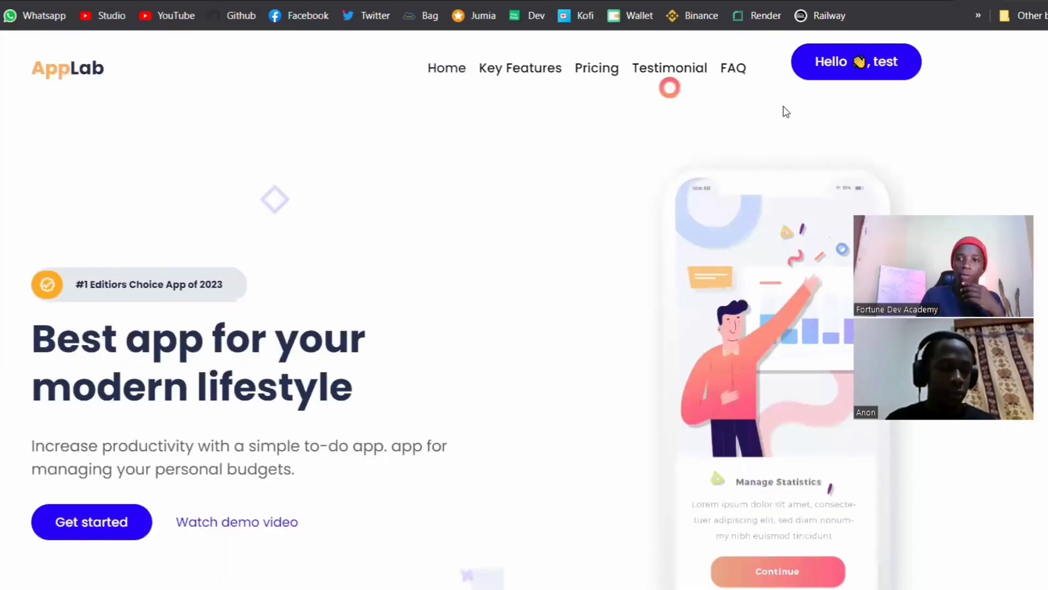
Log out of test and sign in as Fortune, reaching the Skydash admin dashboard.
{"action": "left_click", "coordinate": [839, 67]}
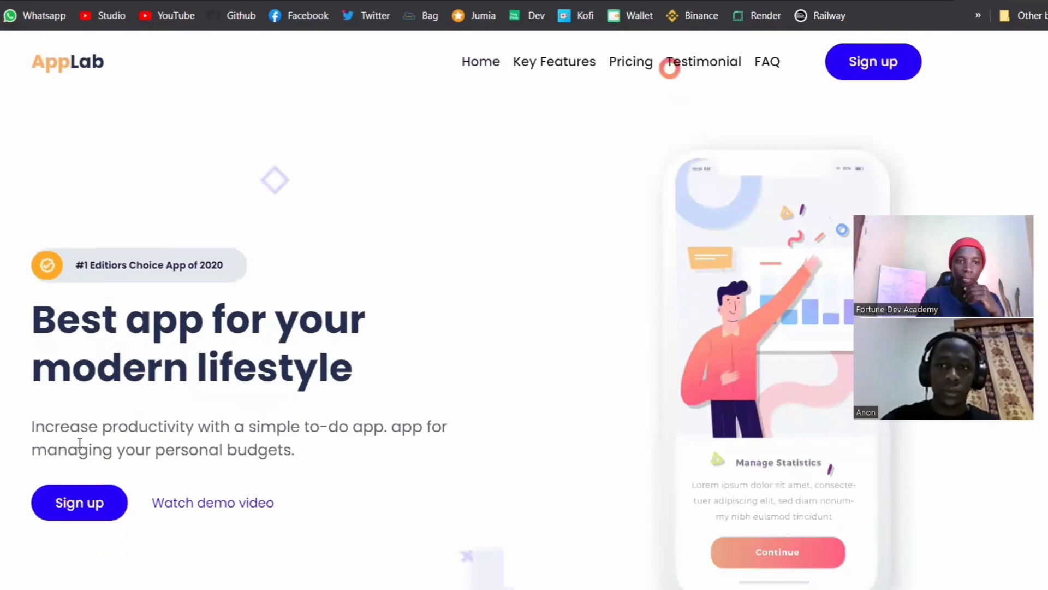
{"action": "left_click", "coordinate": [79, 502]}
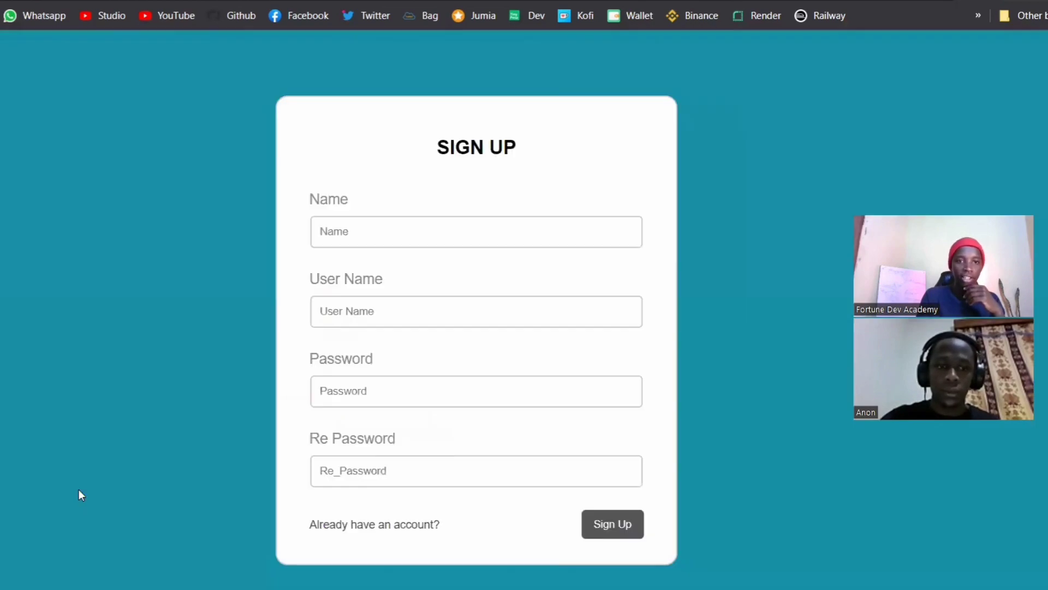
{"action": "left_click", "coordinate": [375, 524]}
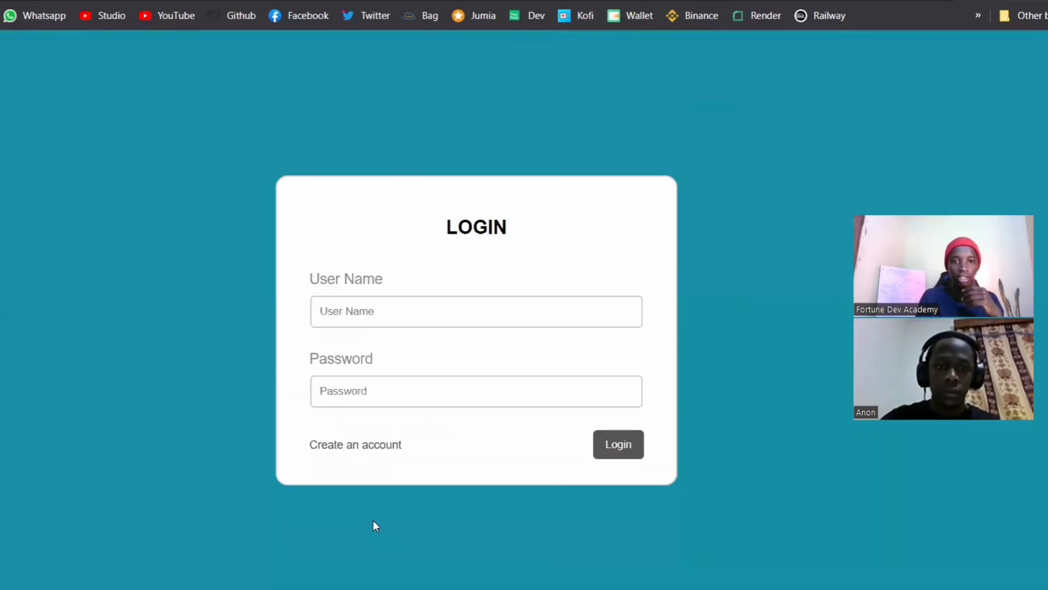
{"action": "left_click", "coordinate": [394, 311]}
{"action": "type", "text": "F"}
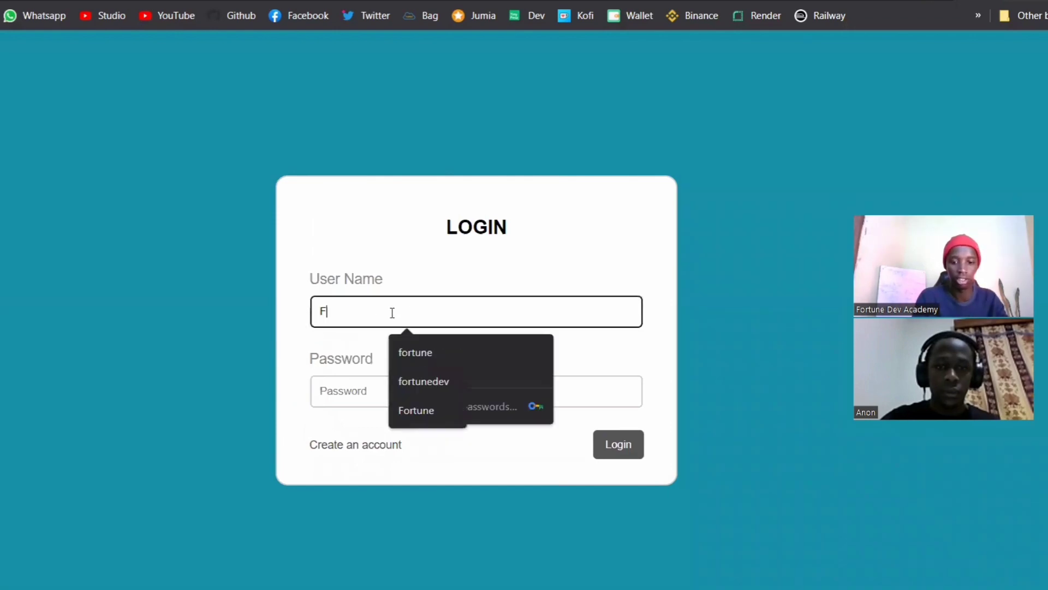
{"action": "type", "text": "ortune"}
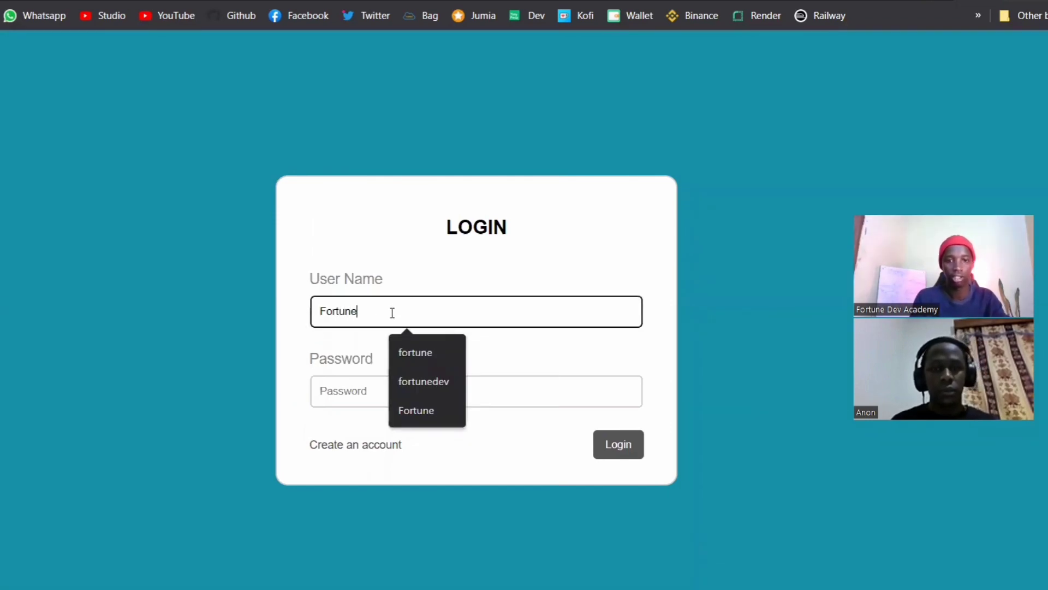
{"action": "left_click", "coordinate": [364, 396]}
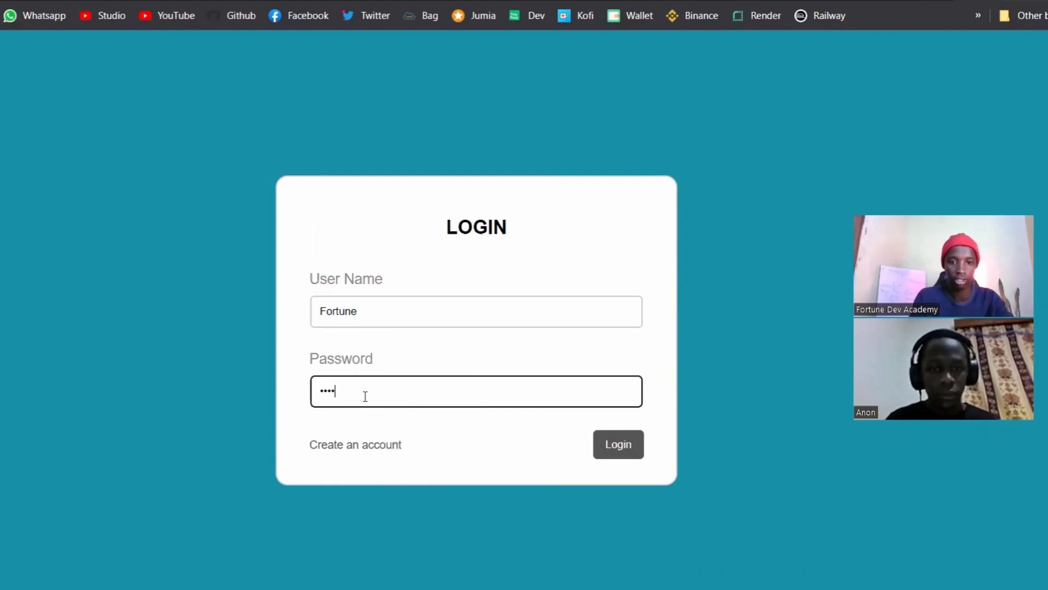
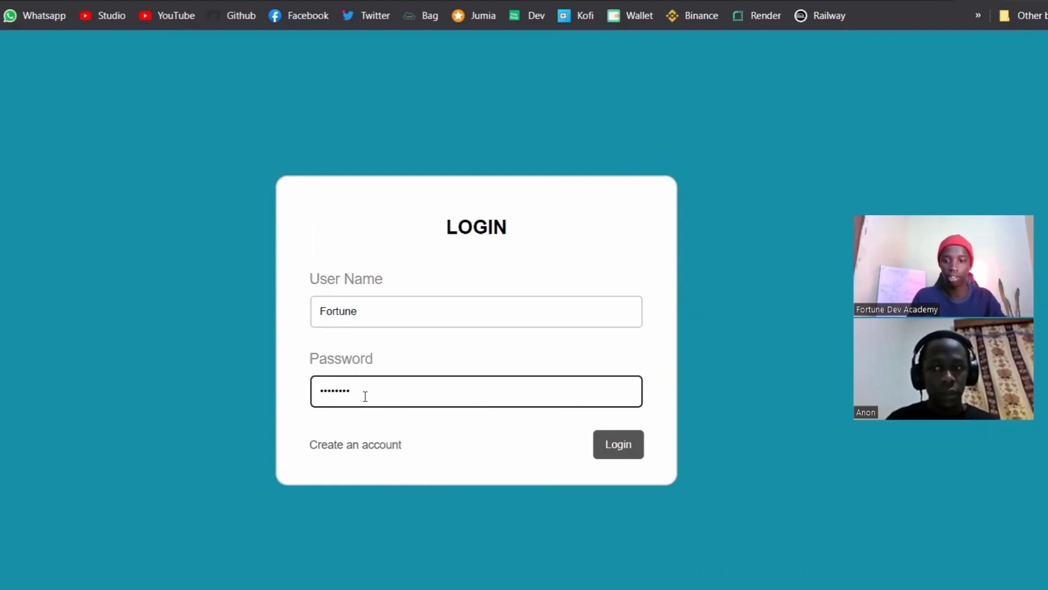
{"action": "key", "text": "Return"}
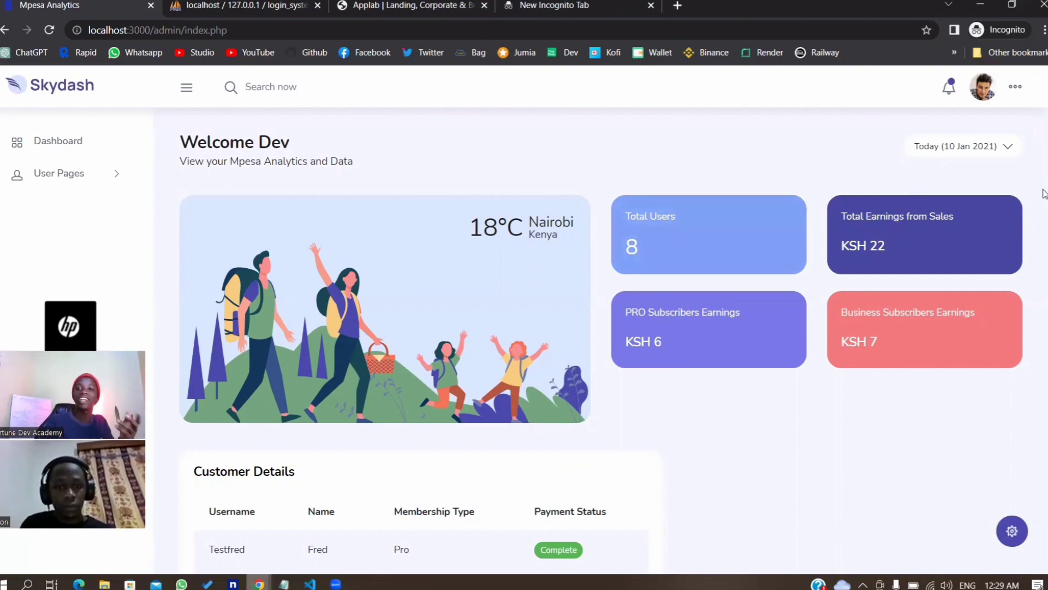
{"action": "scroll", "coordinate": [1043, 204], "scroll_direction": "down", "scroll_amount": 1}
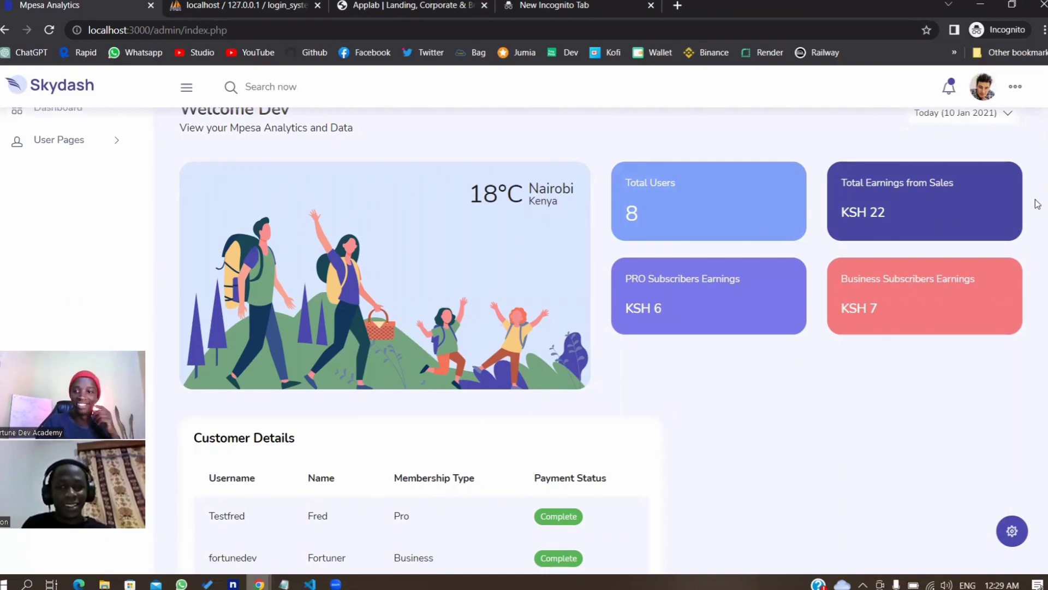
{"action": "scroll", "coordinate": [1044, 210], "scroll_direction": "down", "scroll_amount": 1}
{"action": "scroll", "coordinate": [1043, 243], "scroll_direction": "down", "scroll_amount": 2}
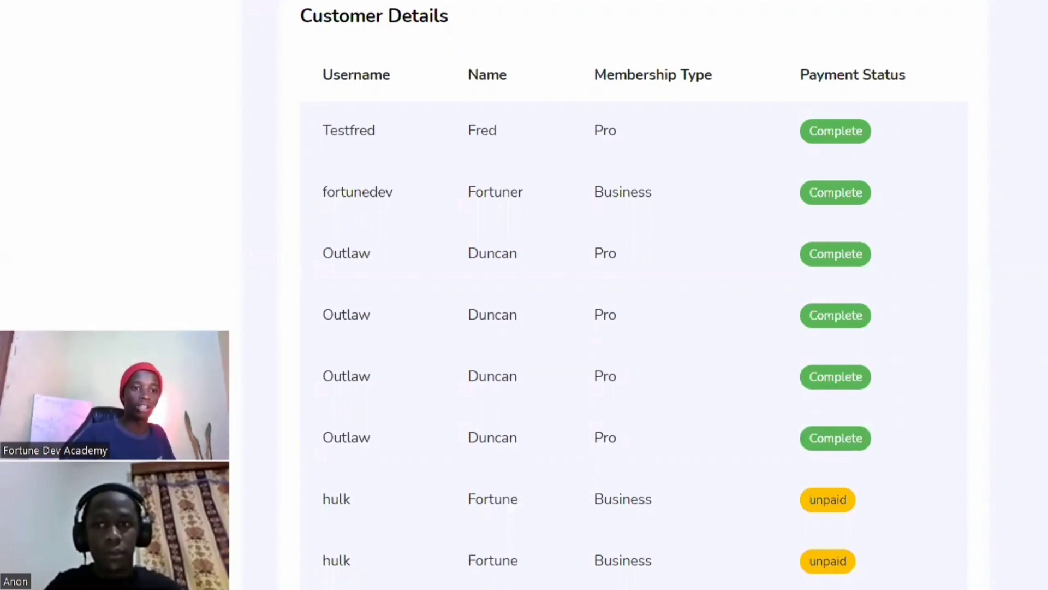
{"action": "scroll", "coordinate": [622, 295], "scroll_direction": "down", "scroll_amount": 1}
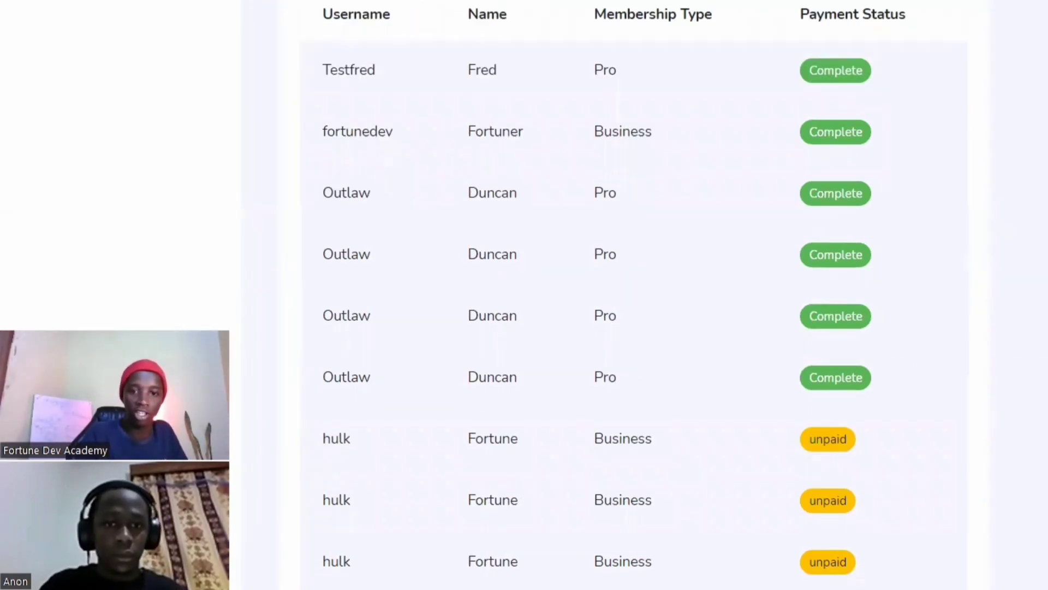
{"action": "scroll", "coordinate": [623, 295], "scroll_direction": "down", "scroll_amount": 1}
{"action": "scroll", "coordinate": [622, 295], "scroll_direction": "up", "scroll_amount": 5}
{"action": "scroll", "coordinate": [623, 294], "scroll_direction": "up", "scroll_amount": 2}
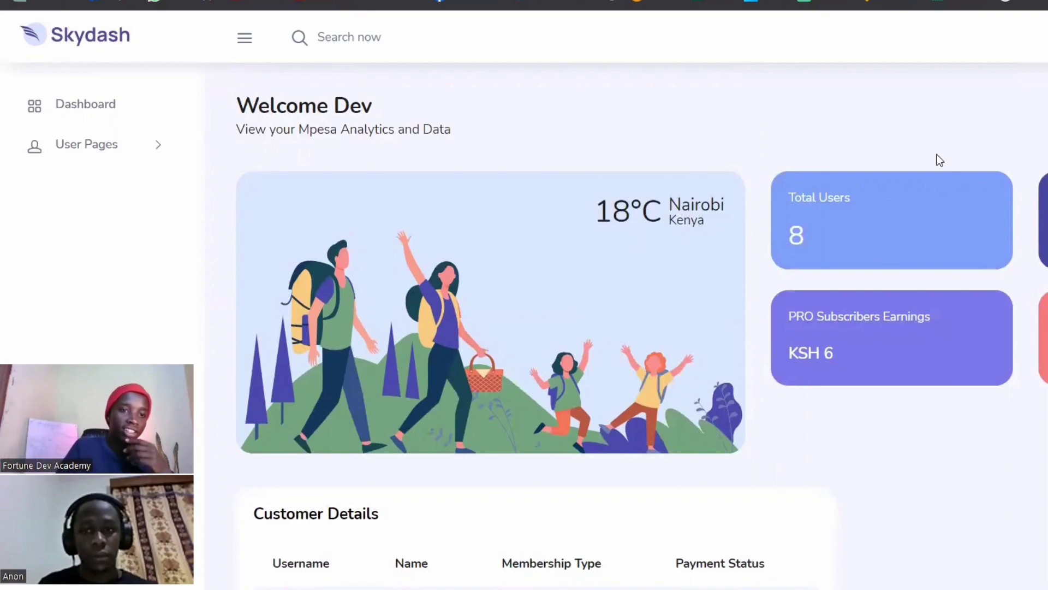
Preview the dashboard at a 558-pixel phone width, then collapse the sidebar to icons.
{"action": "right_click", "coordinate": [432, 138]}
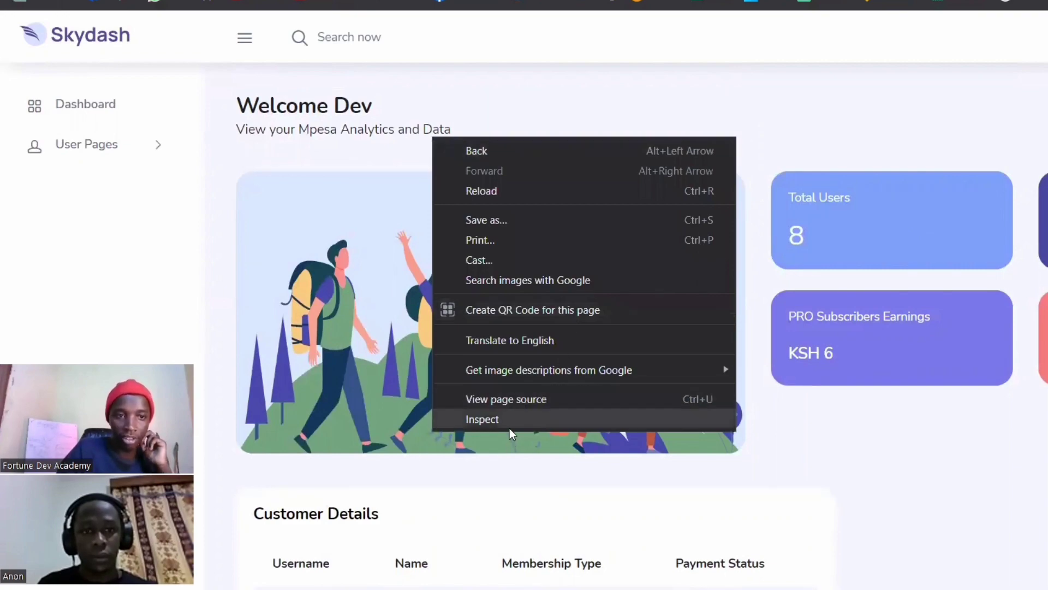
{"action": "left_click", "coordinate": [482, 420]}
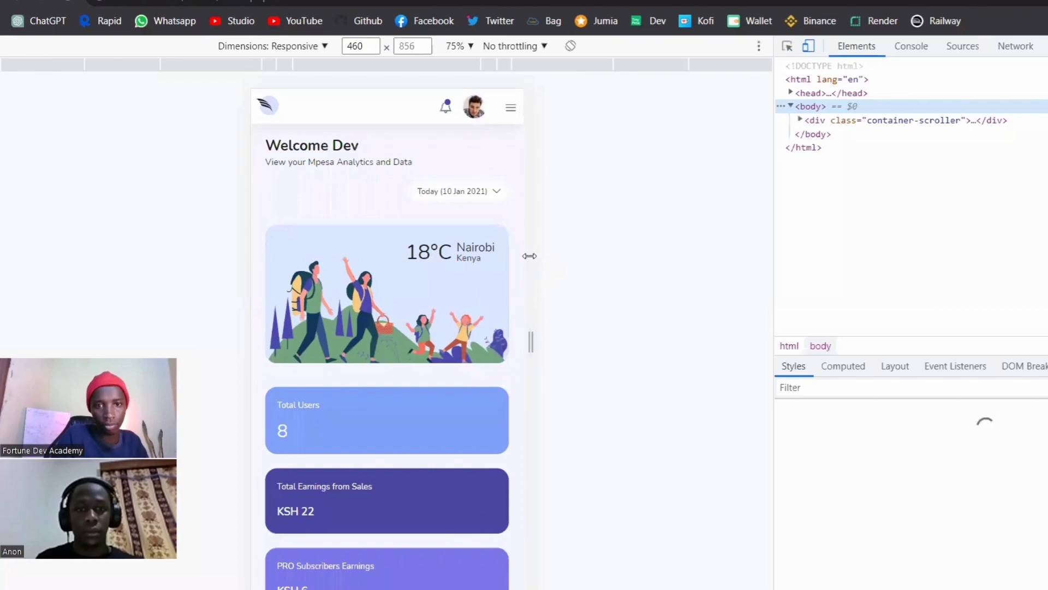
{"action": "left_click_drag", "start_coordinate": [540, 250], "coordinate": [577, 251]}
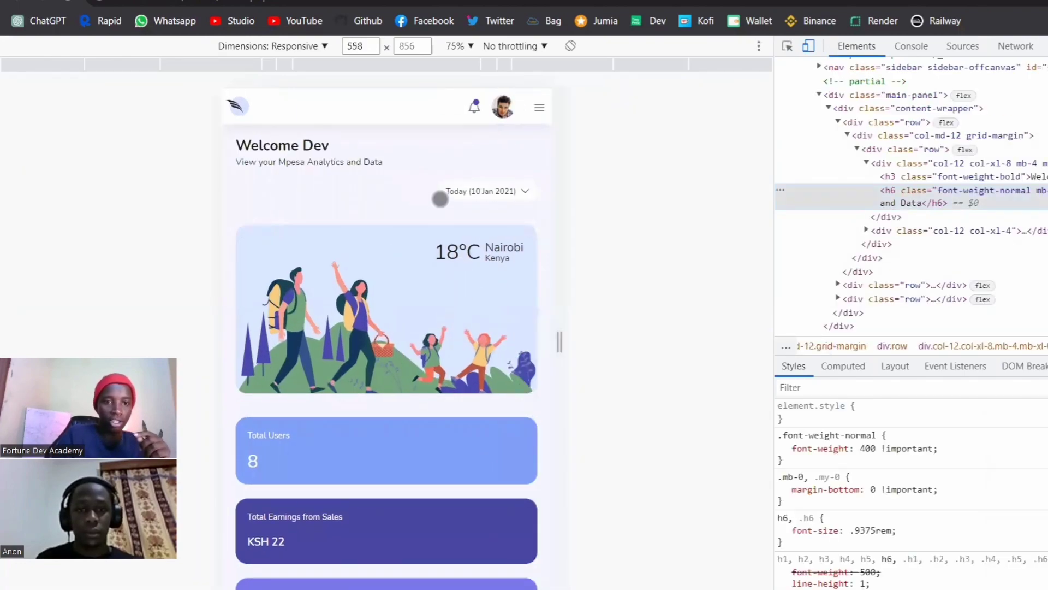
{"action": "scroll", "coordinate": [438, 296], "scroll_direction": "down", "scroll_amount": 3}
{"action": "scroll", "coordinate": [380, 377], "scroll_direction": "down", "scroll_amount": 3}
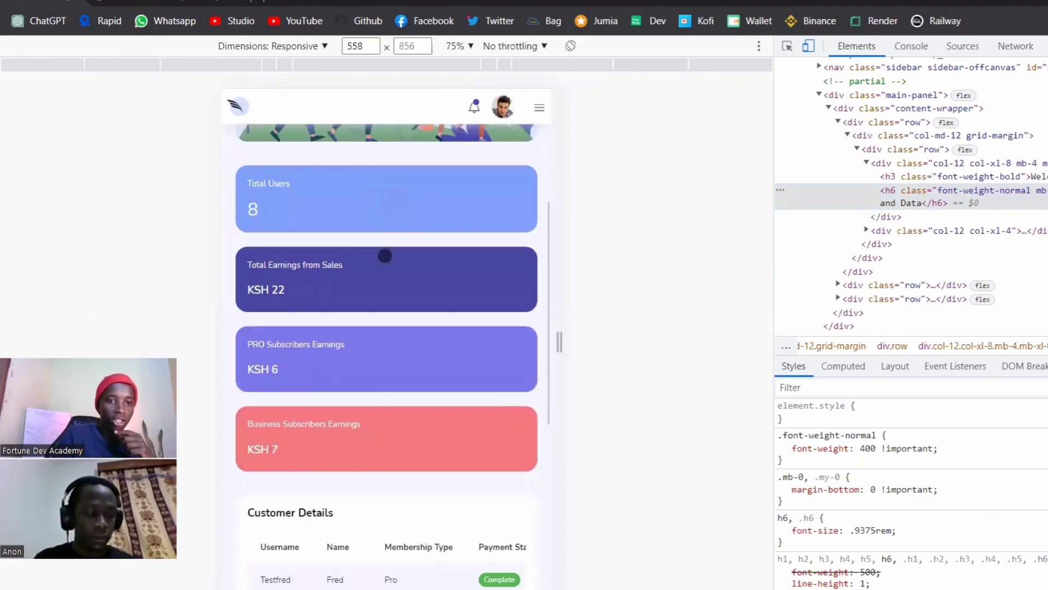
{"action": "scroll", "coordinate": [381, 387], "scroll_direction": "down", "scroll_amount": 4}
{"action": "scroll", "coordinate": [425, 542], "scroll_direction": "down", "scroll_amount": 3}
{"action": "scroll", "coordinate": [410, 327], "scroll_direction": "up", "scroll_amount": 3}
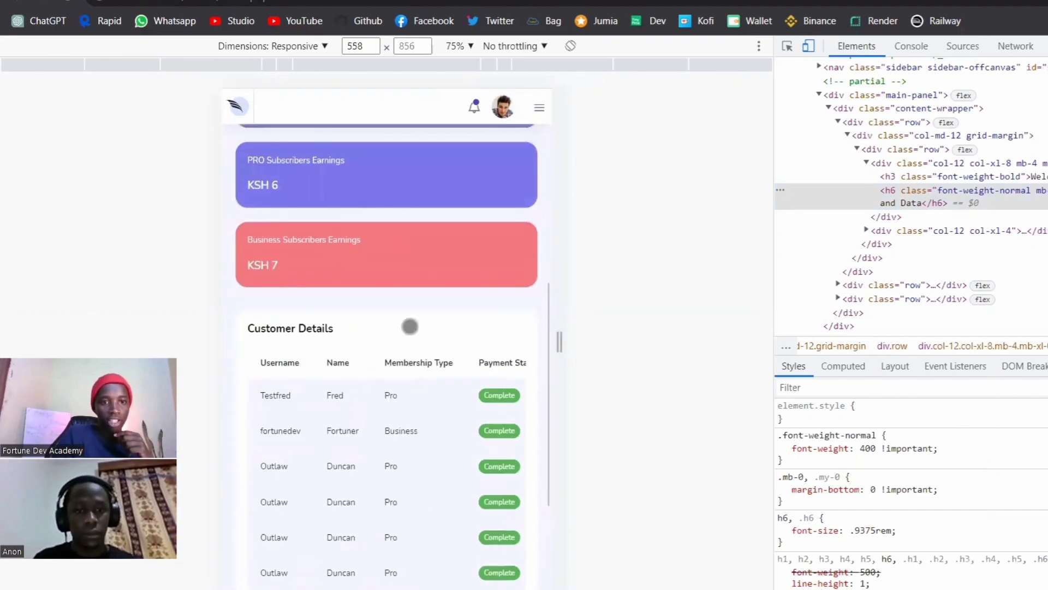
{"action": "scroll", "coordinate": [418, 446], "scroll_direction": "up", "scroll_amount": 6}
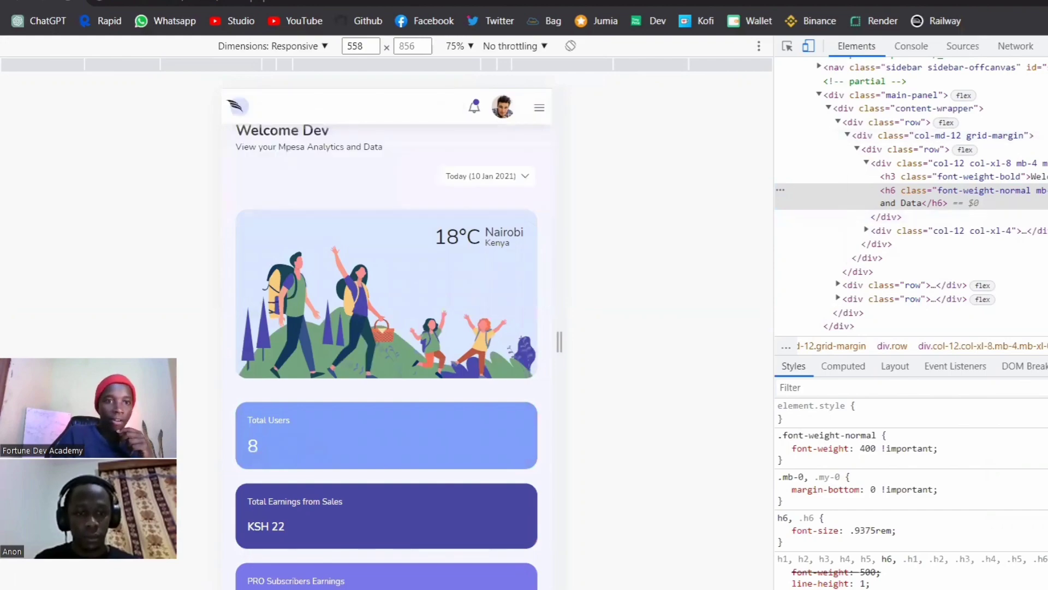
{"action": "key", "text": "F12"}
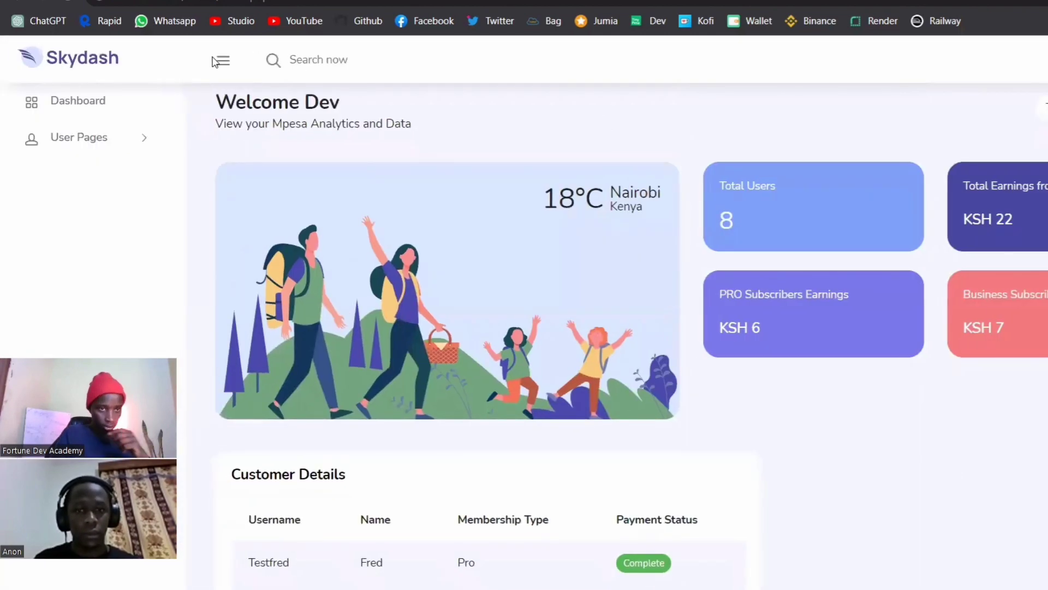
{"action": "left_click", "coordinate": [224, 63]}
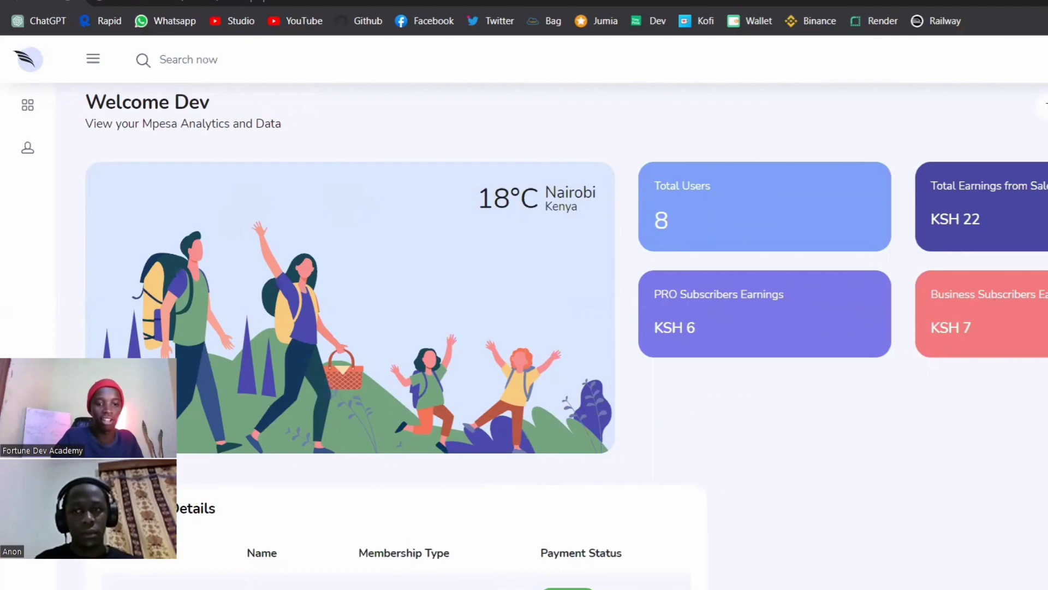
{"action": "left_click", "coordinate": [364, 570]}
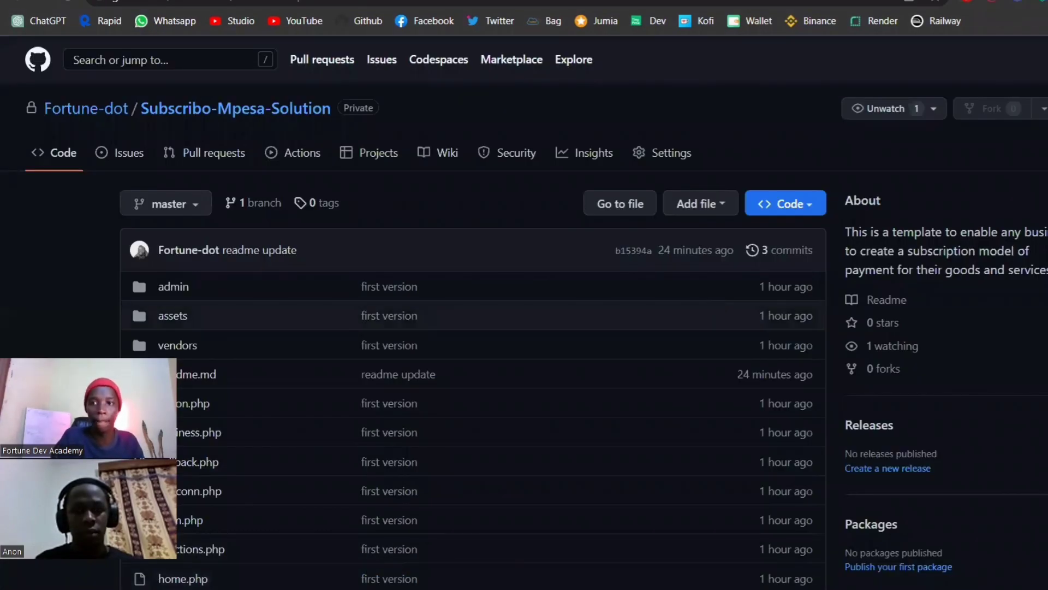
{"action": "scroll", "coordinate": [492, 328], "scroll_direction": "down", "scroll_amount": 5}
{"action": "scroll", "coordinate": [491, 328], "scroll_direction": "down", "scroll_amount": 3}
{"action": "scroll", "coordinate": [492, 328], "scroll_direction": "down", "scroll_amount": 5}
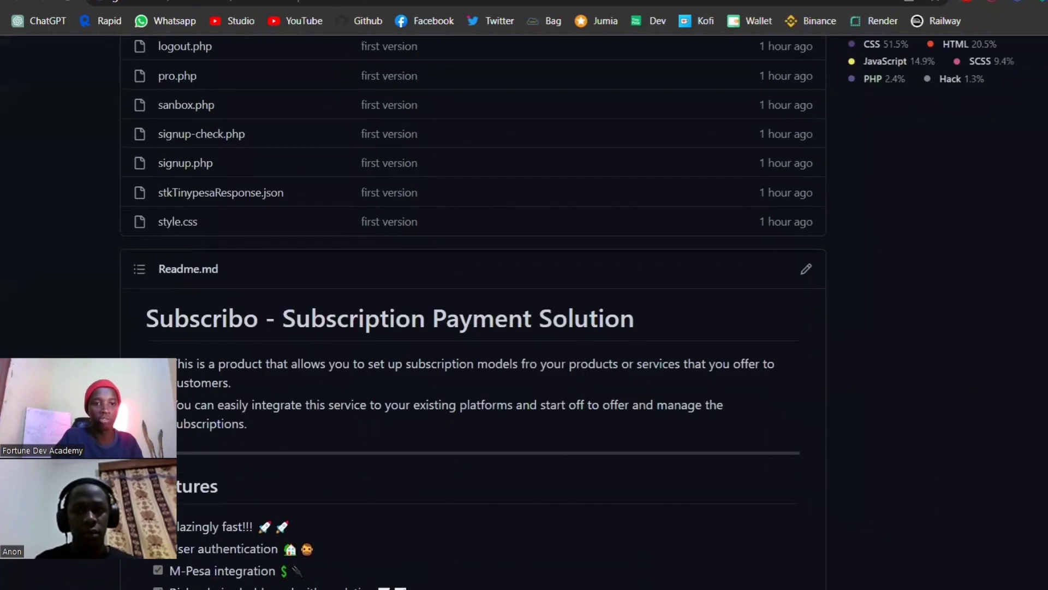
{"action": "scroll", "coordinate": [491, 327], "scroll_direction": "down", "scroll_amount": 2}
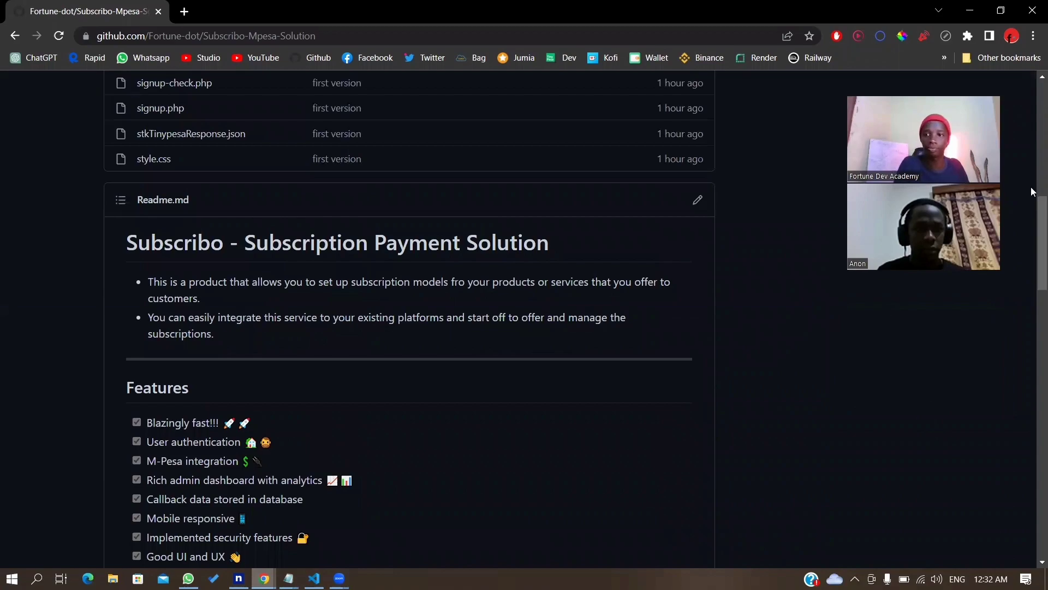
{"action": "left_click_drag", "start_coordinate": [1031, 203], "coordinate": [1031, 269]}
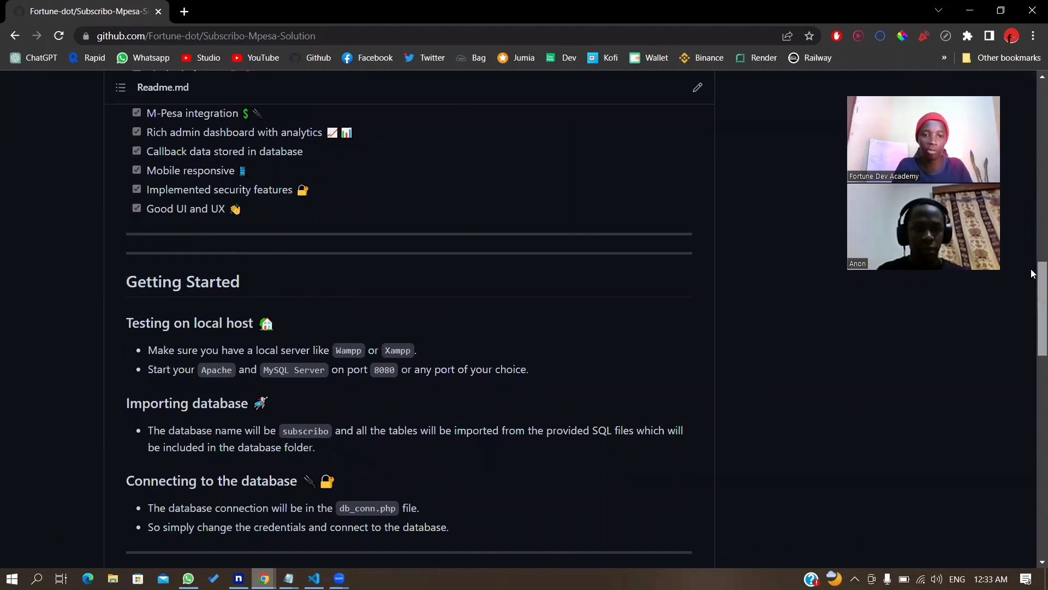
{"action": "mouse_move", "coordinate": [1031, 270]}
{"action": "left_mouse_down"}
{"action": "mouse_move", "coordinate": [1031, 463]}
{"action": "mouse_move", "coordinate": [1031, 194]}
{"action": "mouse_move", "coordinate": [1025, 396]}
{"action": "left_mouse_up"}
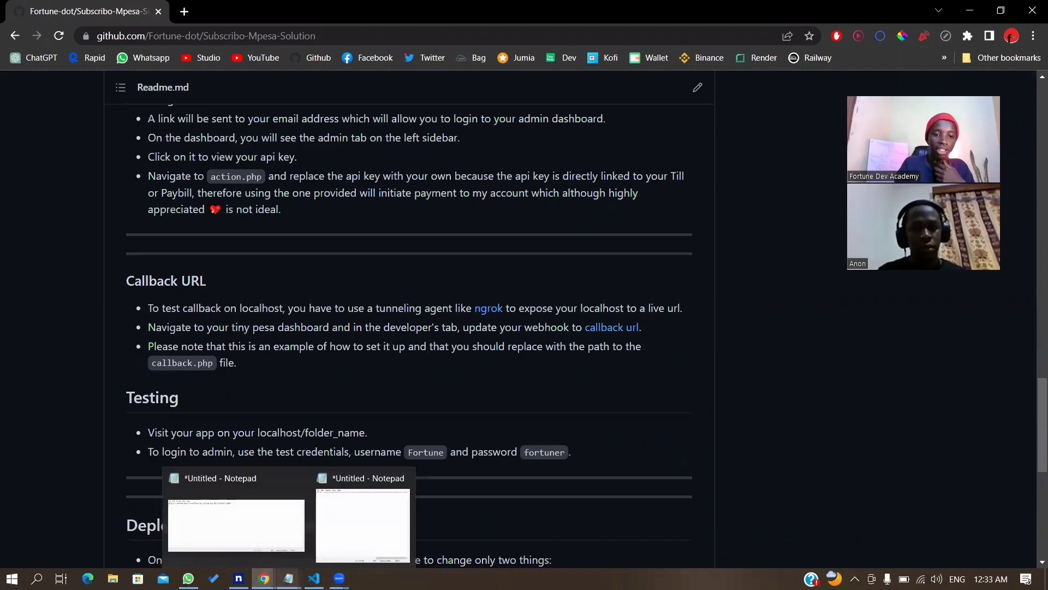
{"action": "mouse_move", "coordinate": [264, 579]}
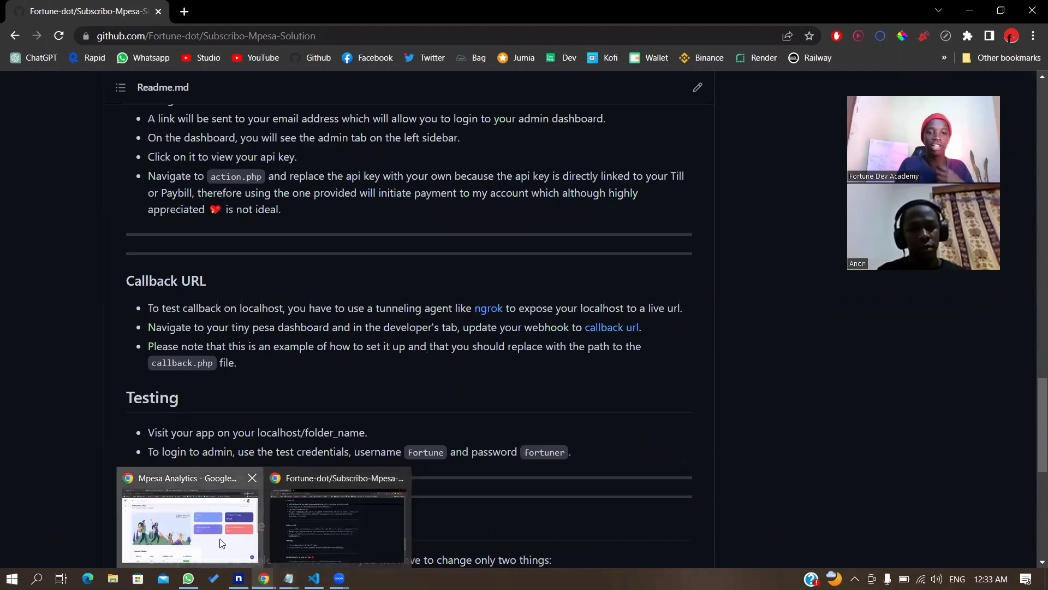
{"action": "left_click", "coordinate": [219, 542]}
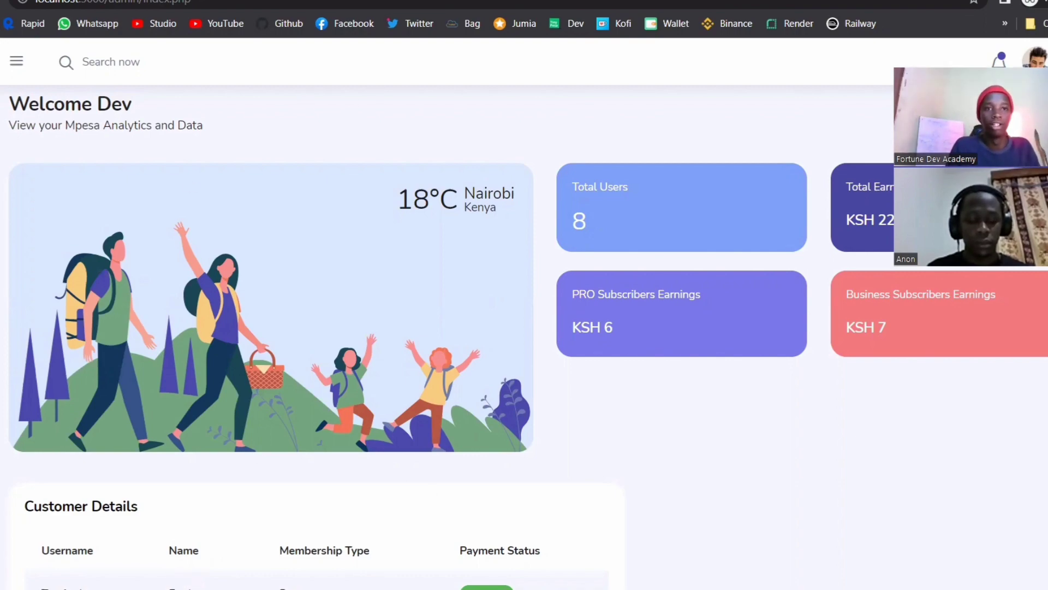
{"action": "key", "text": "ctrl+Tab"}
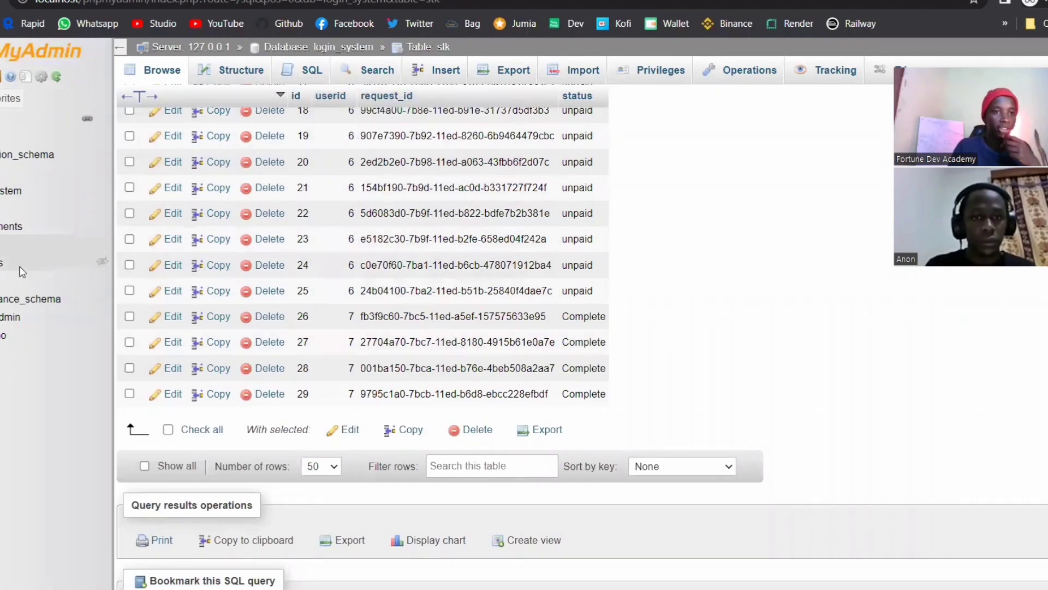
{"action": "key", "text": "F5"}
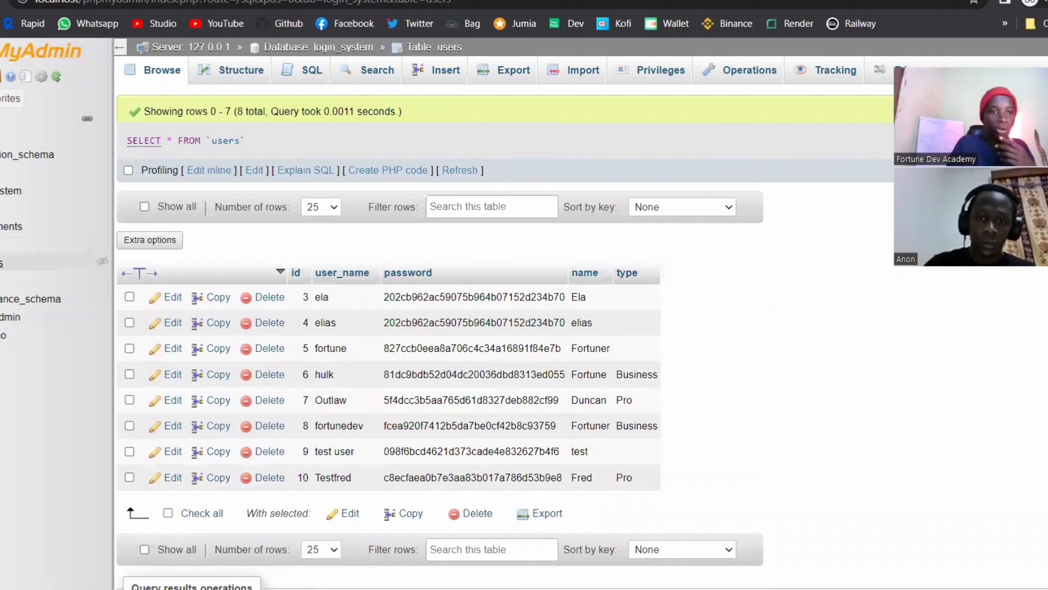
{"action": "left_click", "coordinate": [8, 229]}
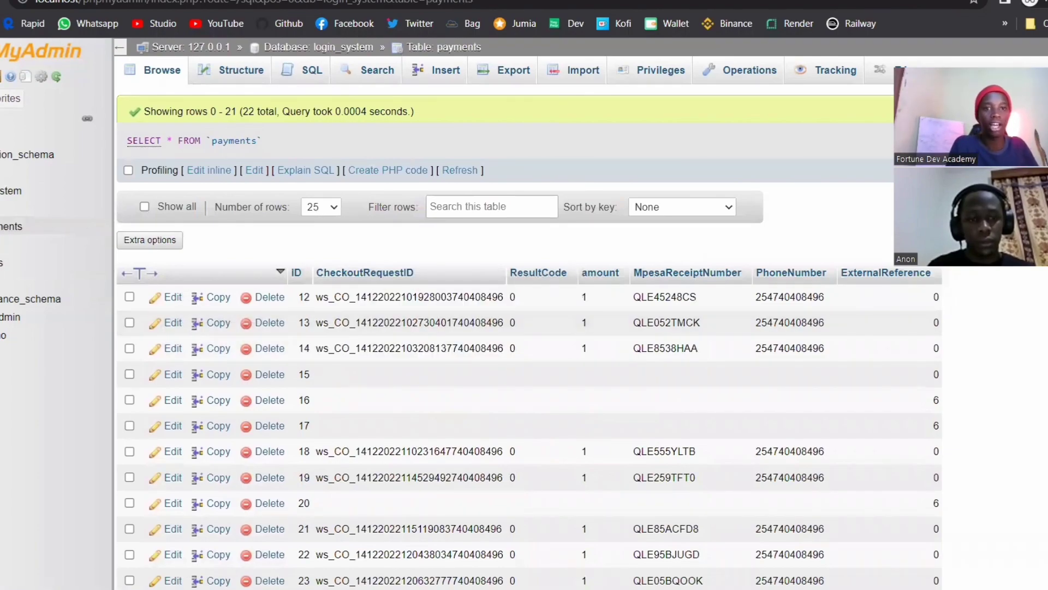
{"action": "key", "text": "ctrl+Tab"}
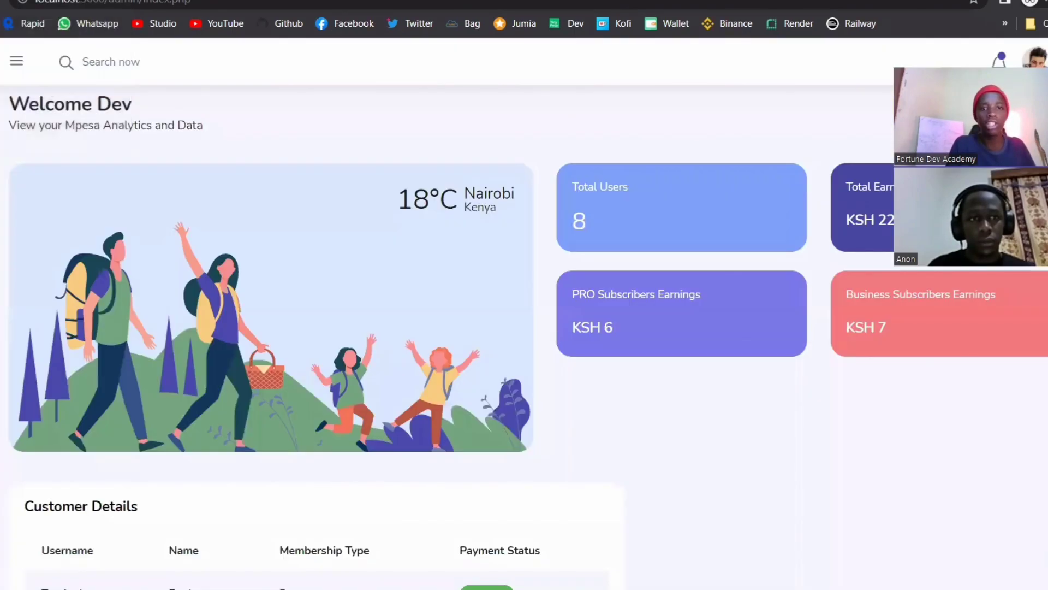